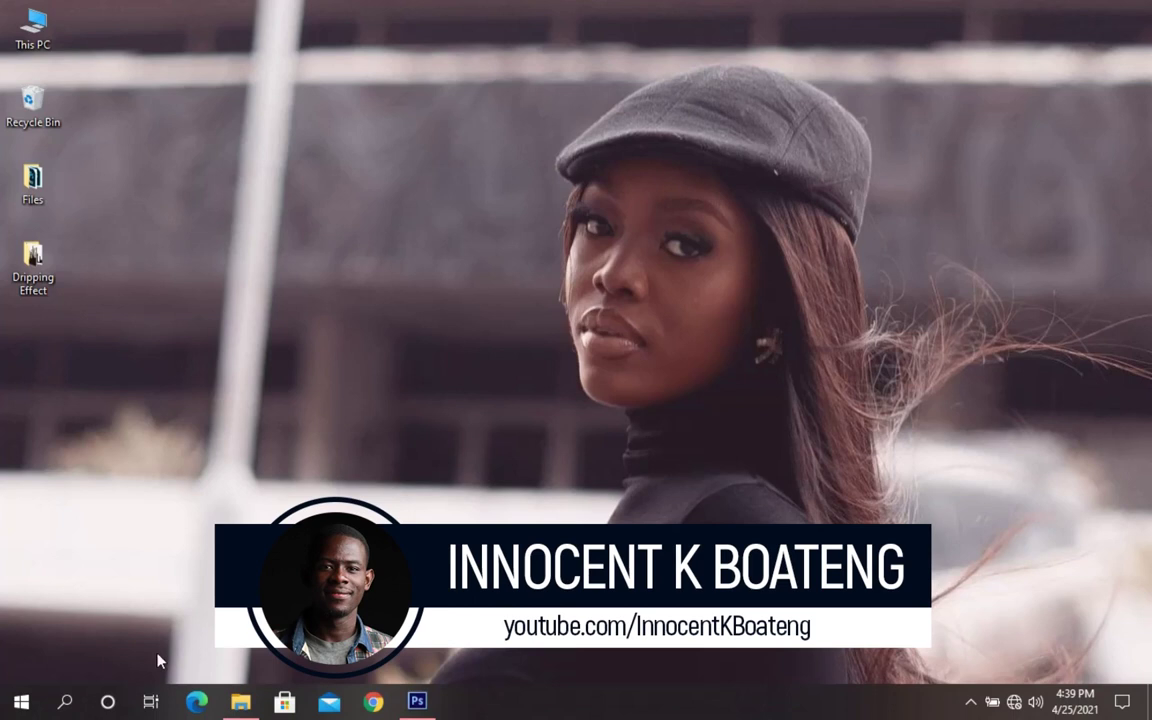
Open the Dripping Effect folder on the desktop to show its drip PNGs and brushes file
{"action": "left_click", "coordinate": [240, 702]}
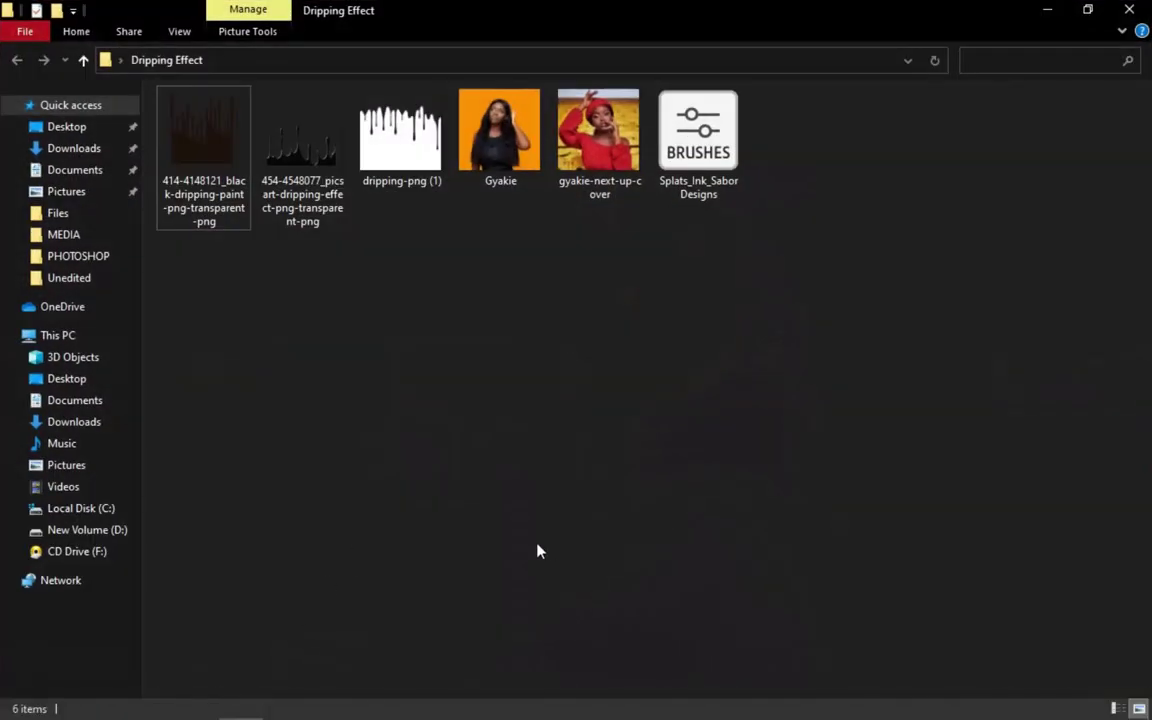
Open gyakie-next-up-cover.jpeg, the woman in red, in Photoshop from the folder
{"action": "left_click_drag", "start_coordinate": [846, 336], "coordinate": [213, 116]}
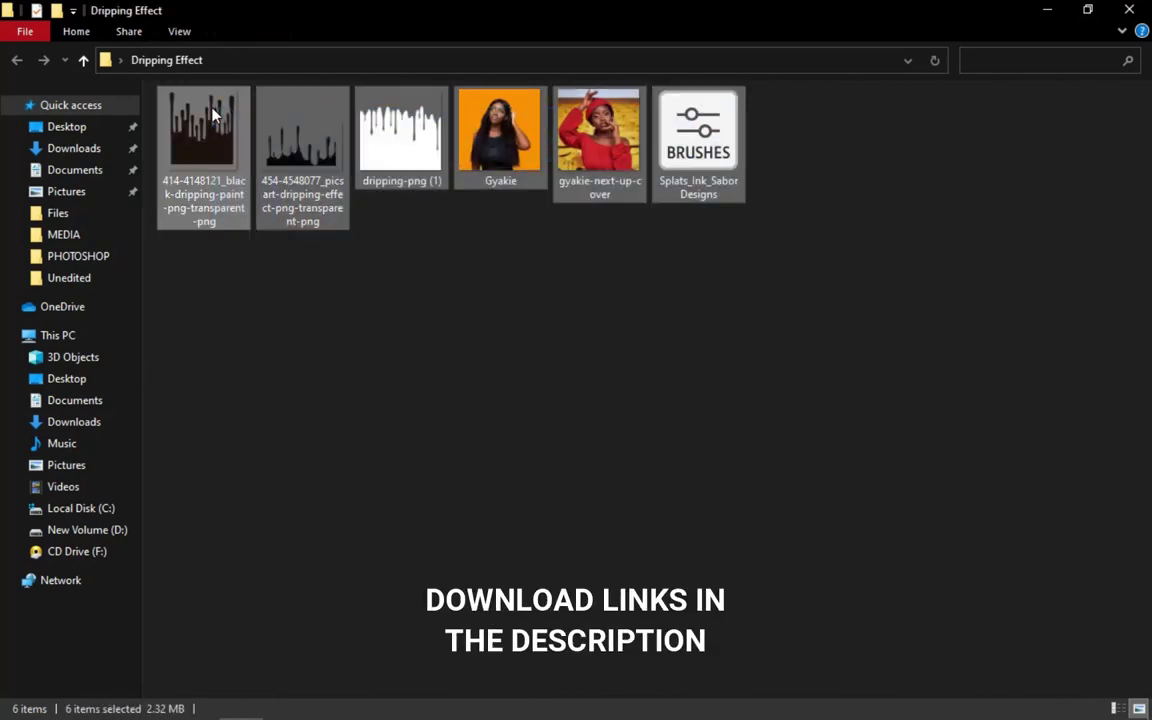
{"action": "left_click", "coordinate": [213, 116]}
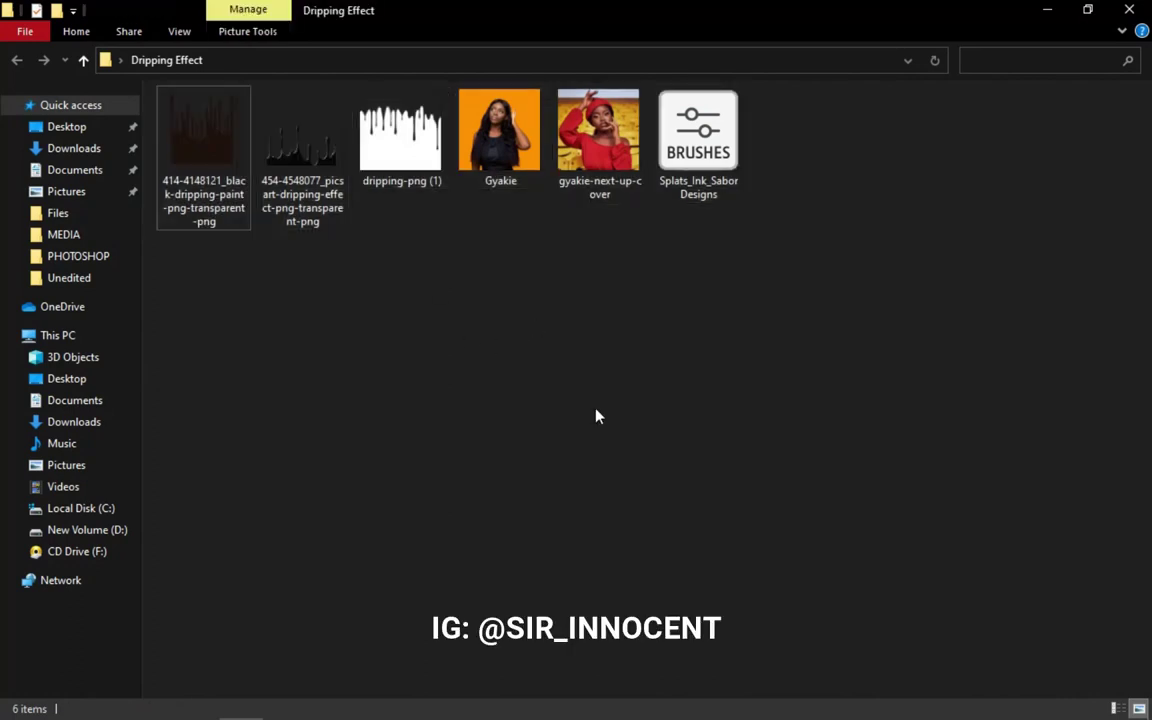
{"action": "left_click", "coordinate": [417, 700]}
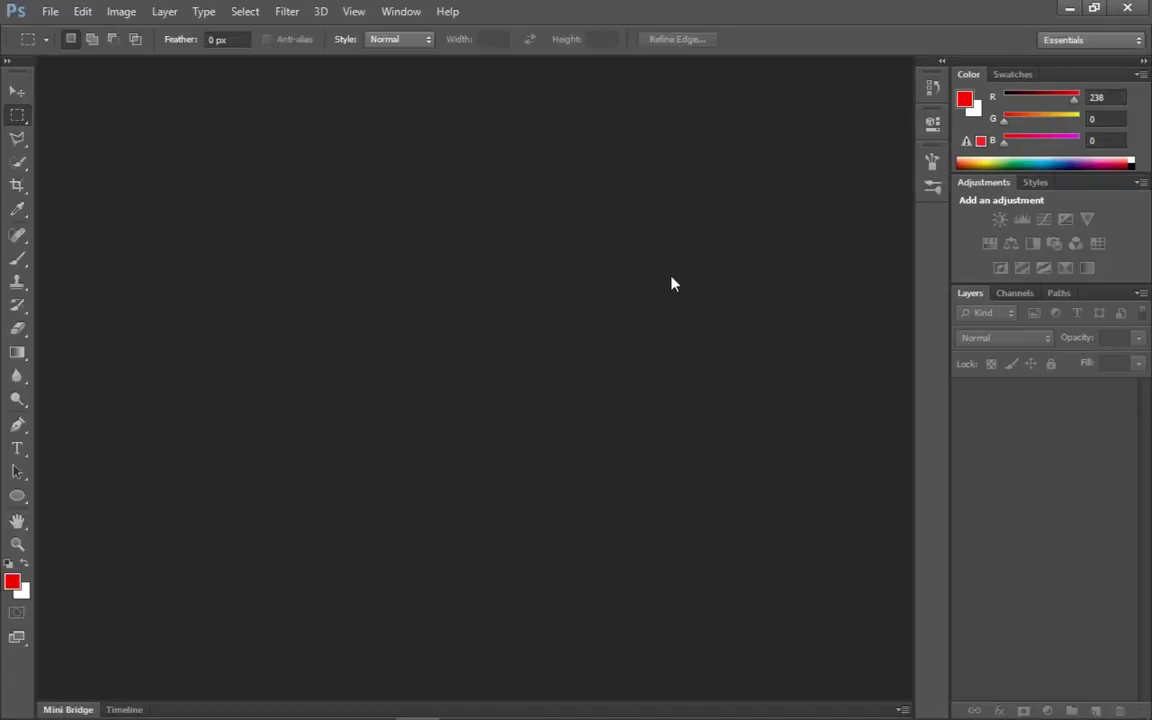
{"action": "left_click", "coordinate": [1068, 10]}
{"action": "left_click_drag", "start_coordinate": [635, 219], "coordinate": [497, 165]}
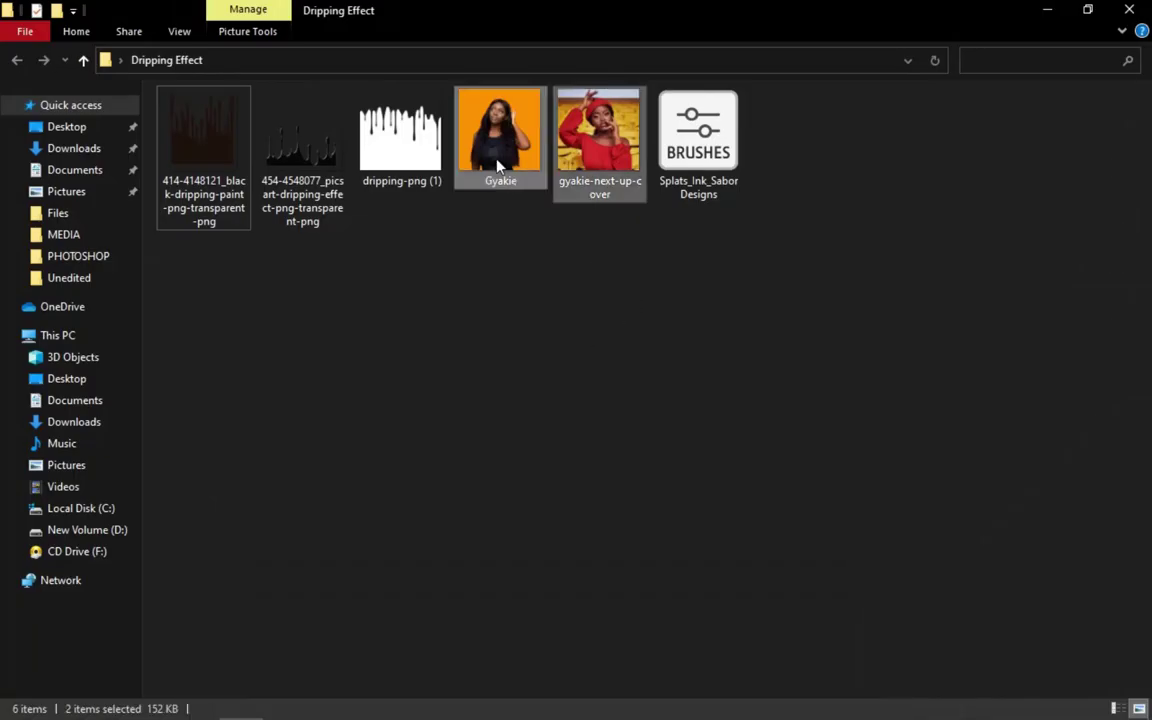
{"action": "left_click", "coordinate": [540, 237]}
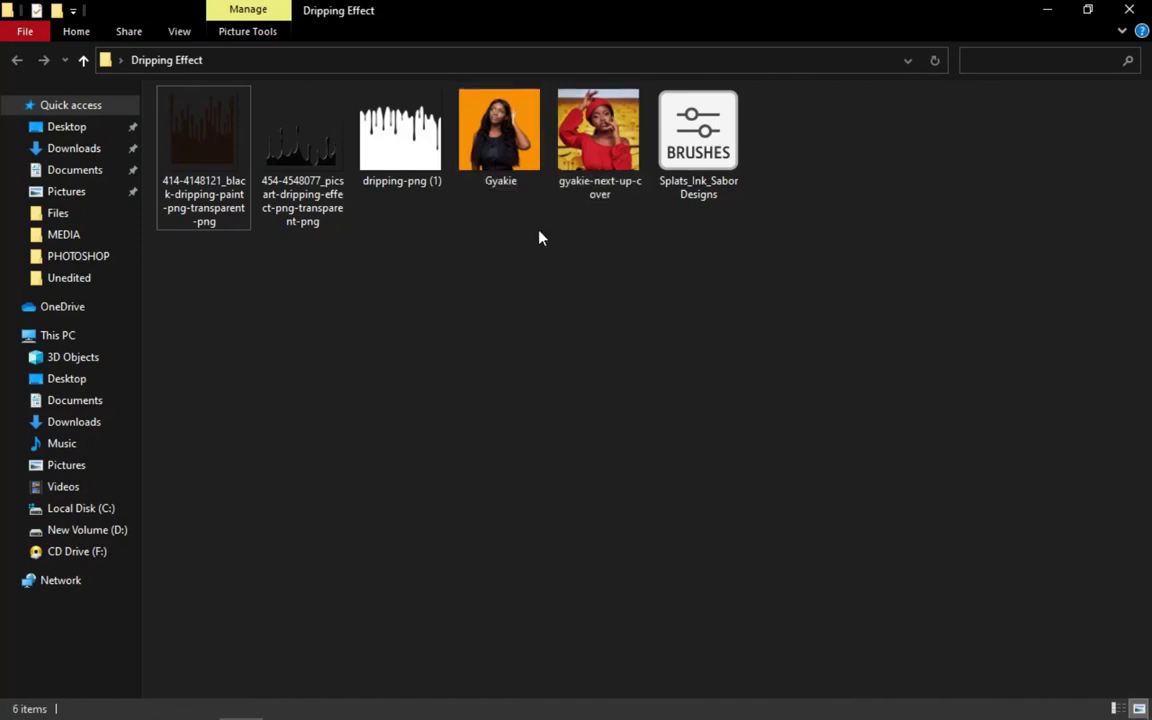
{"action": "left_click_drag", "start_coordinate": [554, 130], "coordinate": [501, 485]}
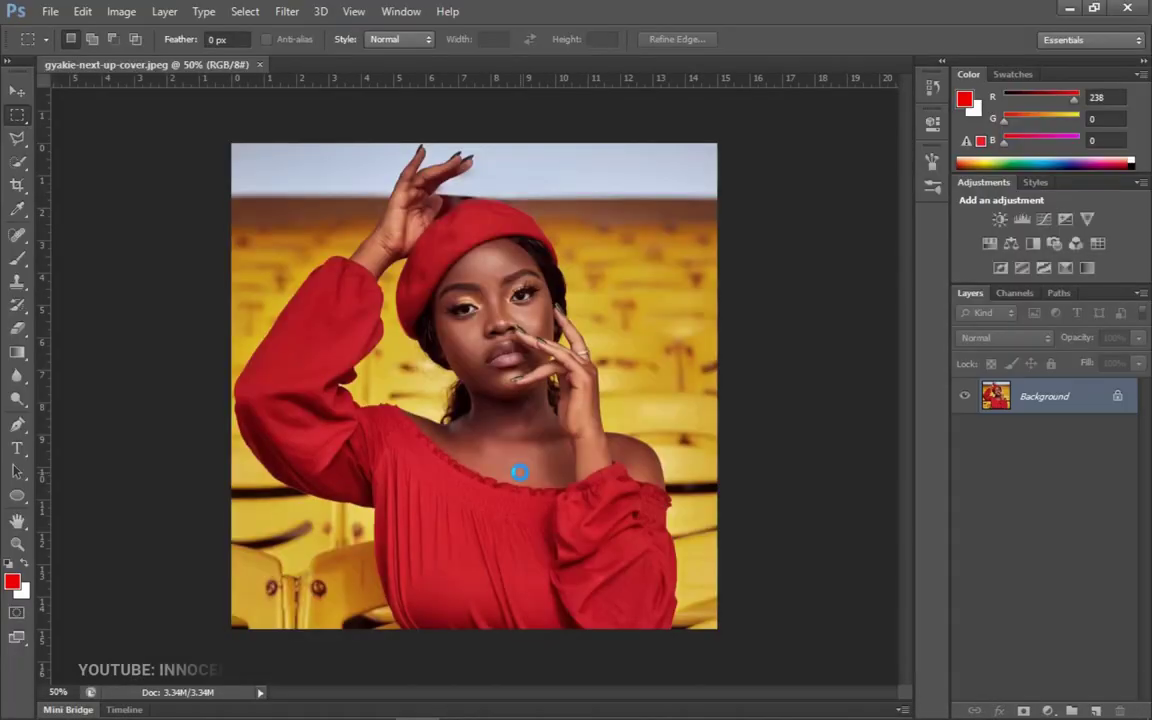
Unlock the Background layer into an editable Layer 0
{"action": "double_click", "coordinate": [1040, 400]}
{"action": "key", "text": "Return"}
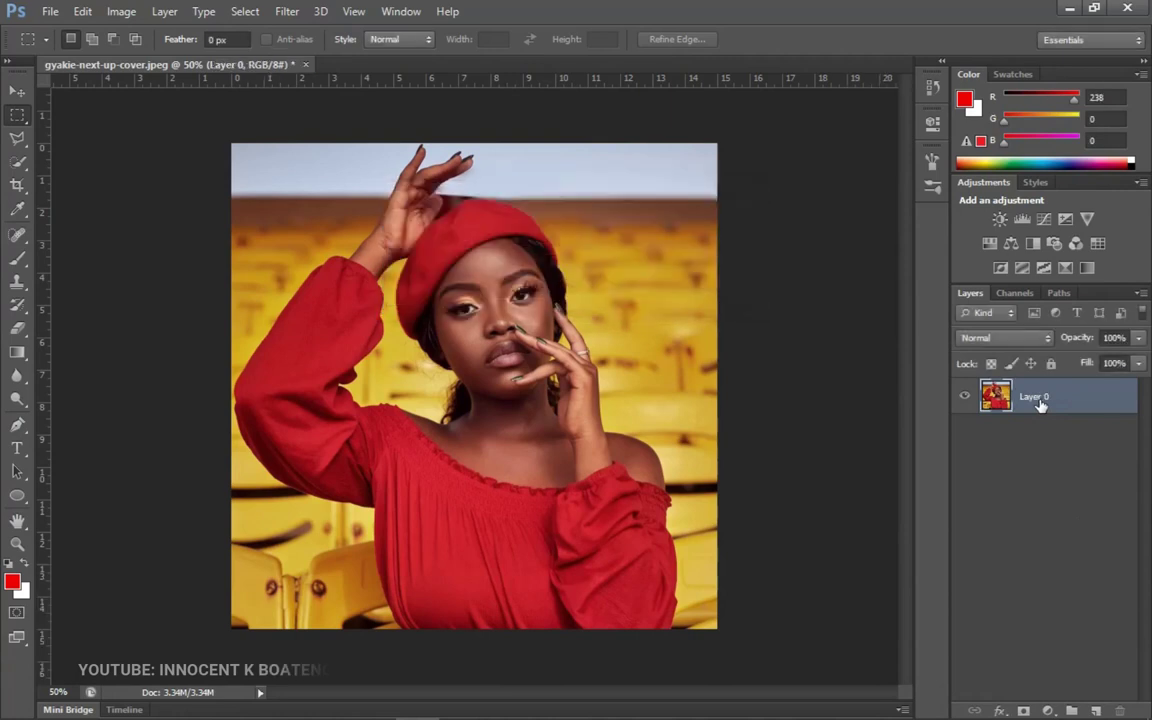
{"action": "key", "text": "z"}
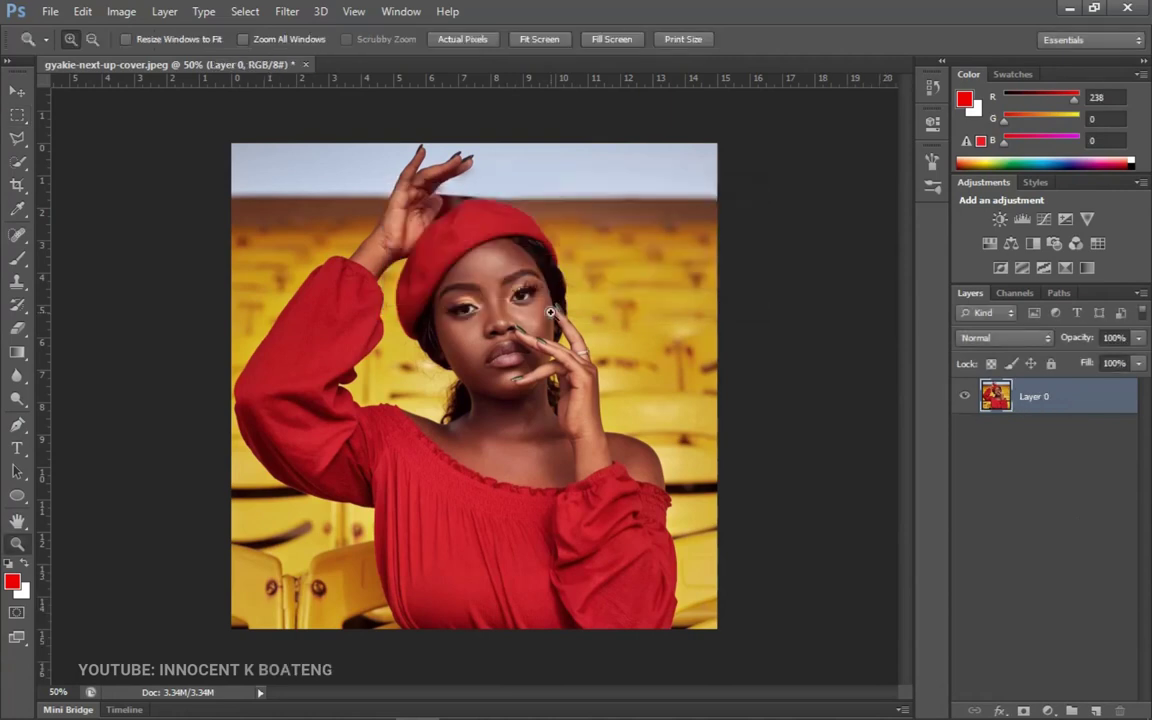
{"action": "key", "text": "v"}
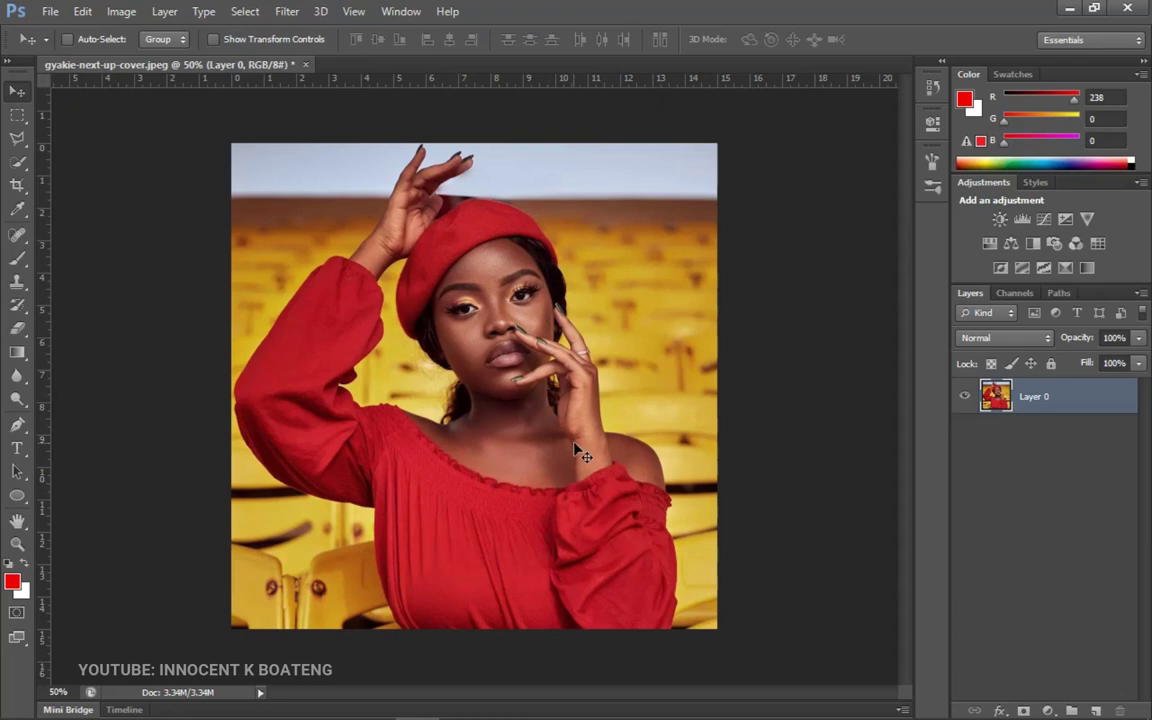
Use the Quick Selection Tool to select the chairs and sky along the woman's left side
{"action": "left_click", "coordinate": [17, 162]}
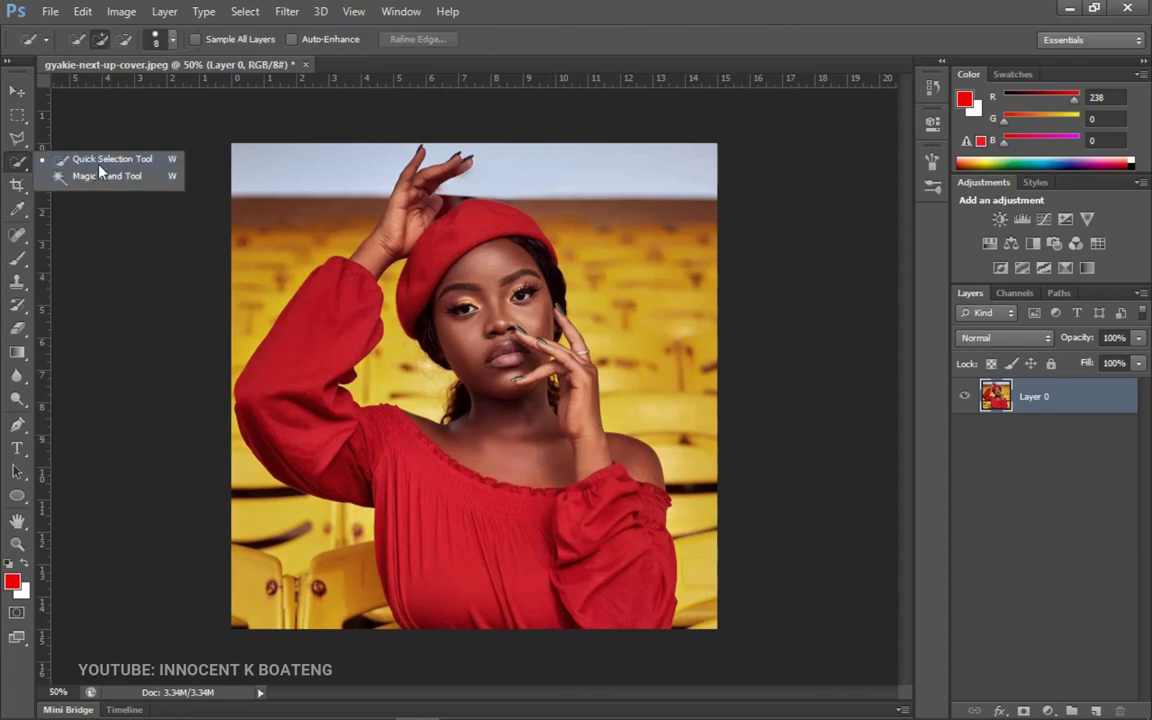
{"action": "left_click", "coordinate": [100, 160]}
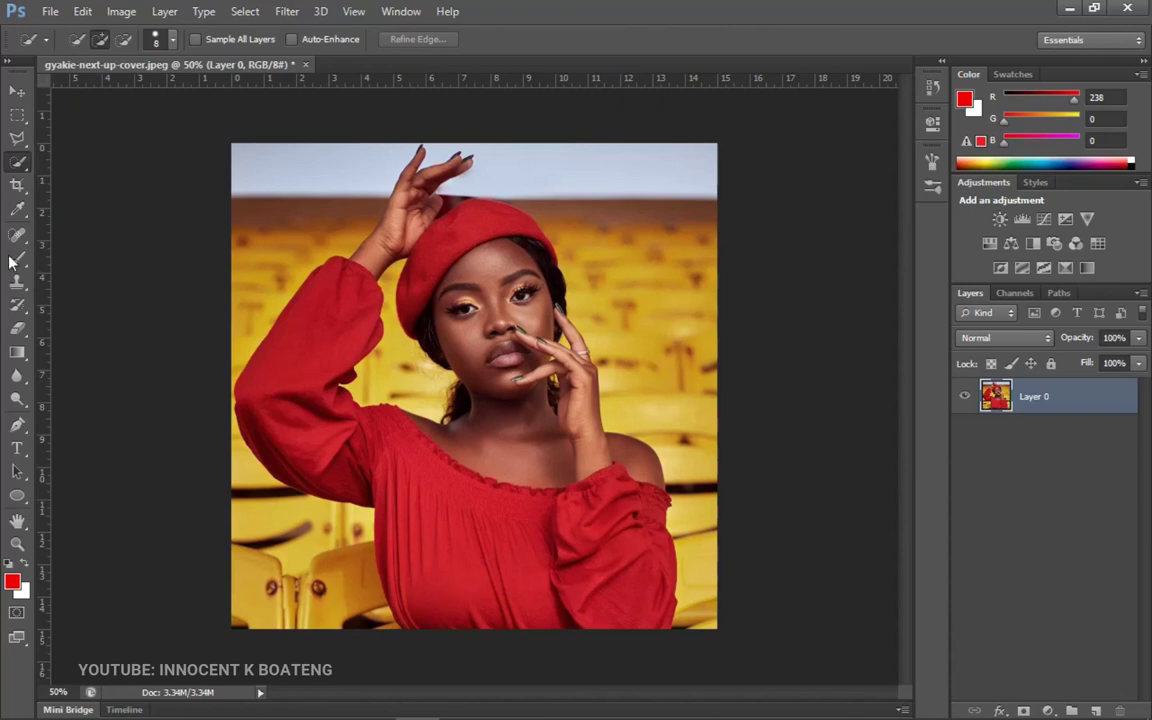
{"action": "left_click", "coordinate": [20, 142]}
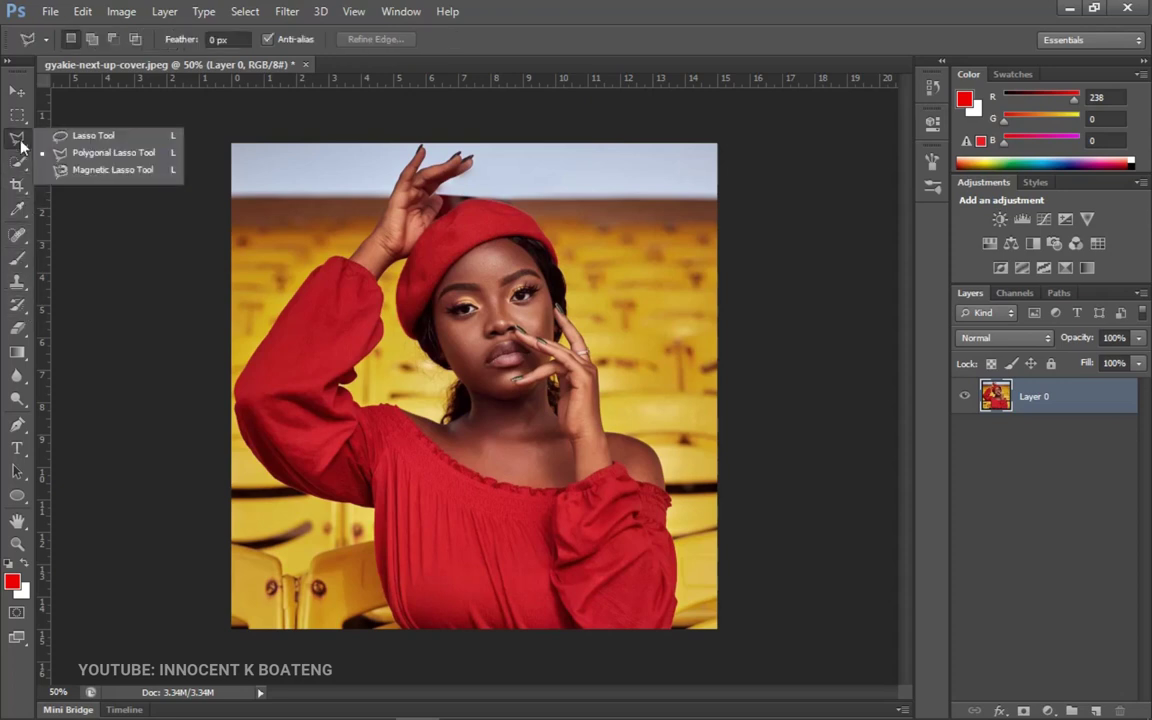
{"action": "left_click", "coordinate": [18, 163]}
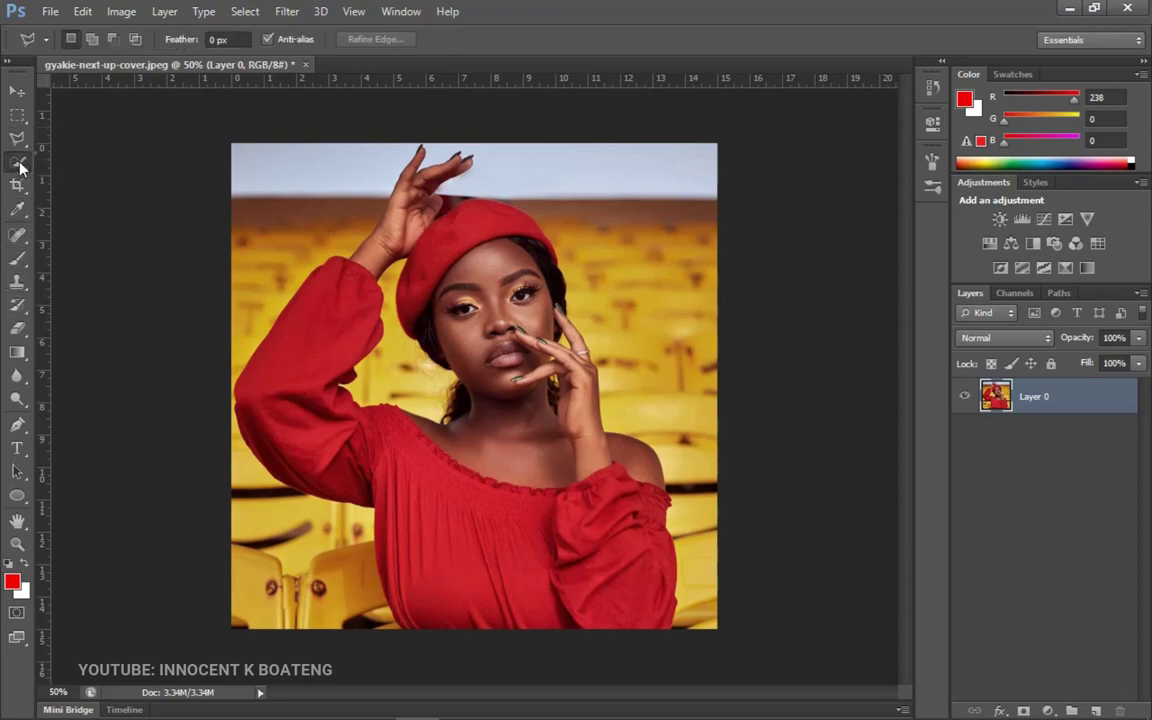
{"action": "left_click", "coordinate": [82, 159]}
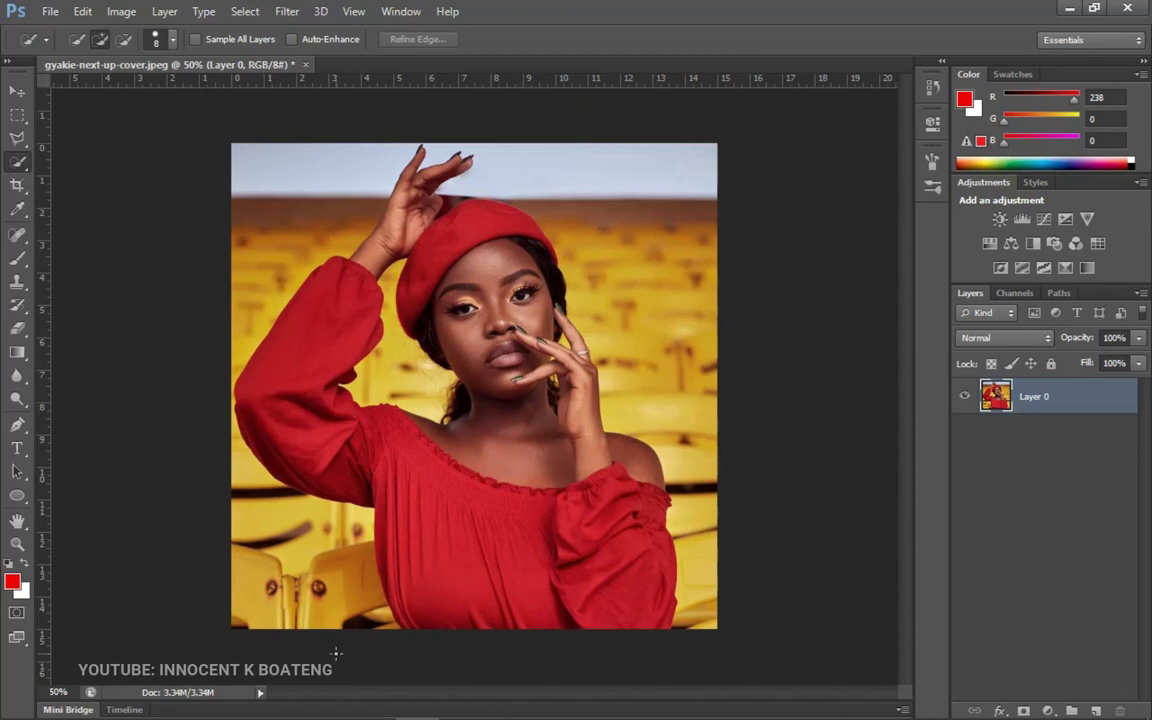
{"action": "left_click", "coordinate": [298, 536]}
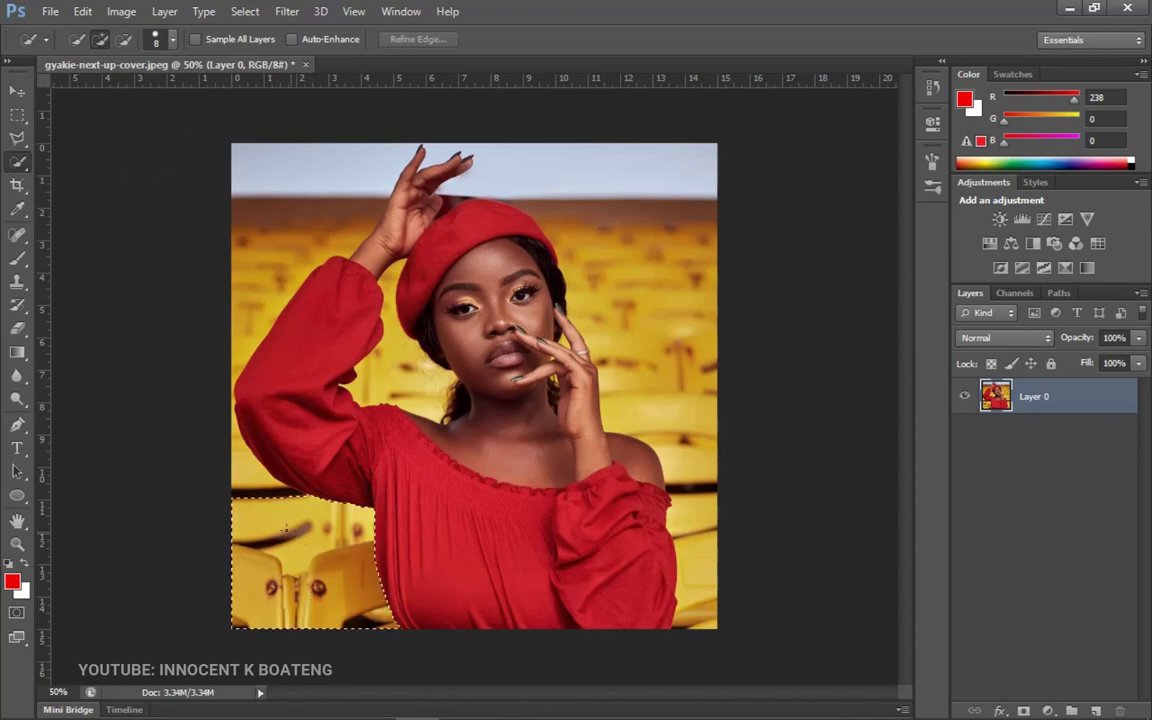
{"action": "left_click", "coordinate": [242, 468]}
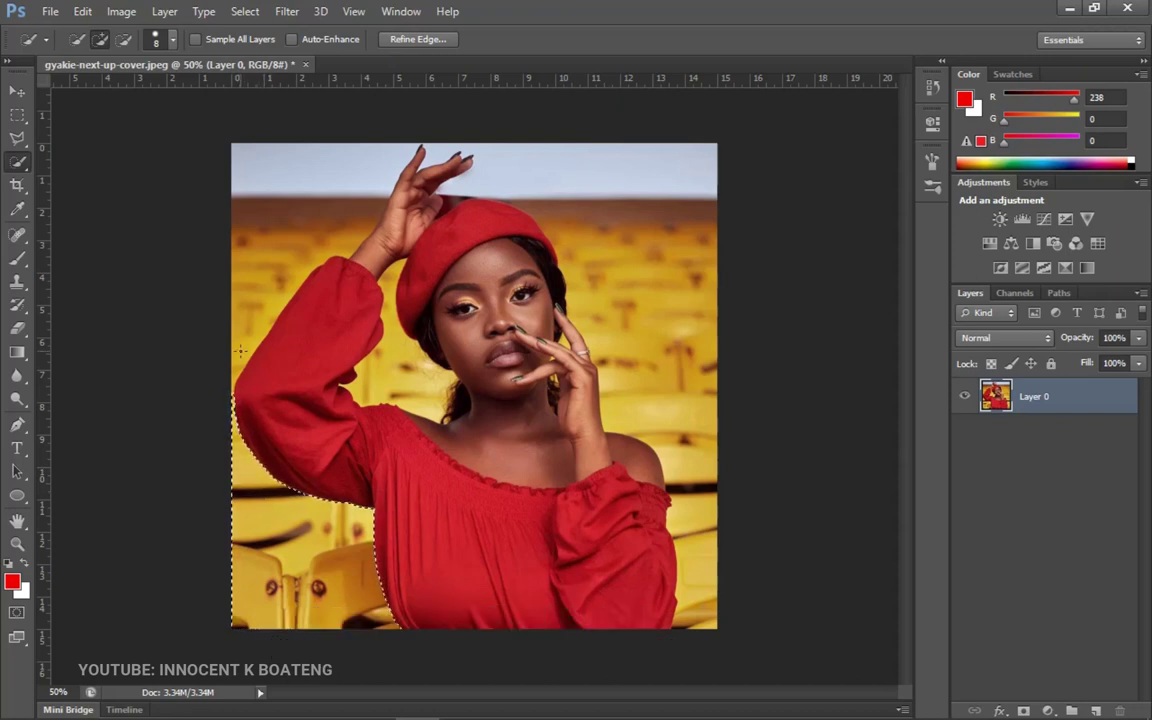
{"action": "left_click", "coordinate": [311, 216]}
Zoom to 200% on the raised hand and subtract the wrist edge from the selection
{"action": "key", "text": "z"}
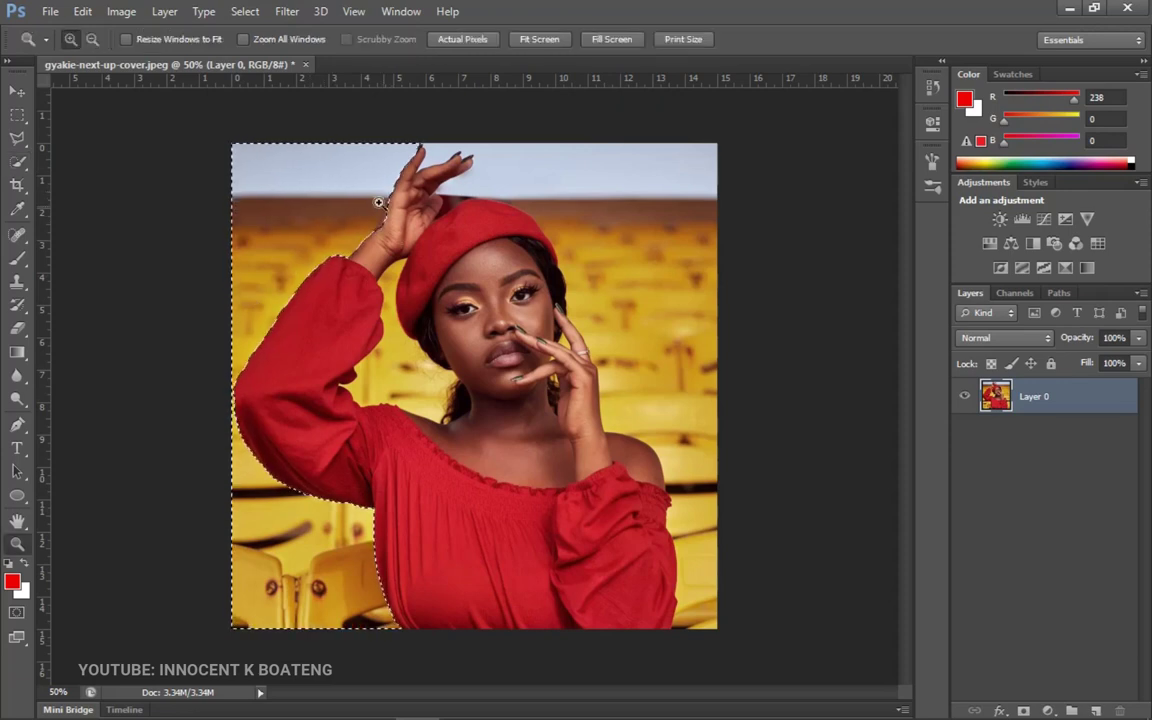
{"action": "left_click", "coordinate": [380, 195]}
{"action": "left_click", "coordinate": [378, 195]}
{"action": "left_click", "coordinate": [416, 262]}
{"action": "key", "text": "w"}
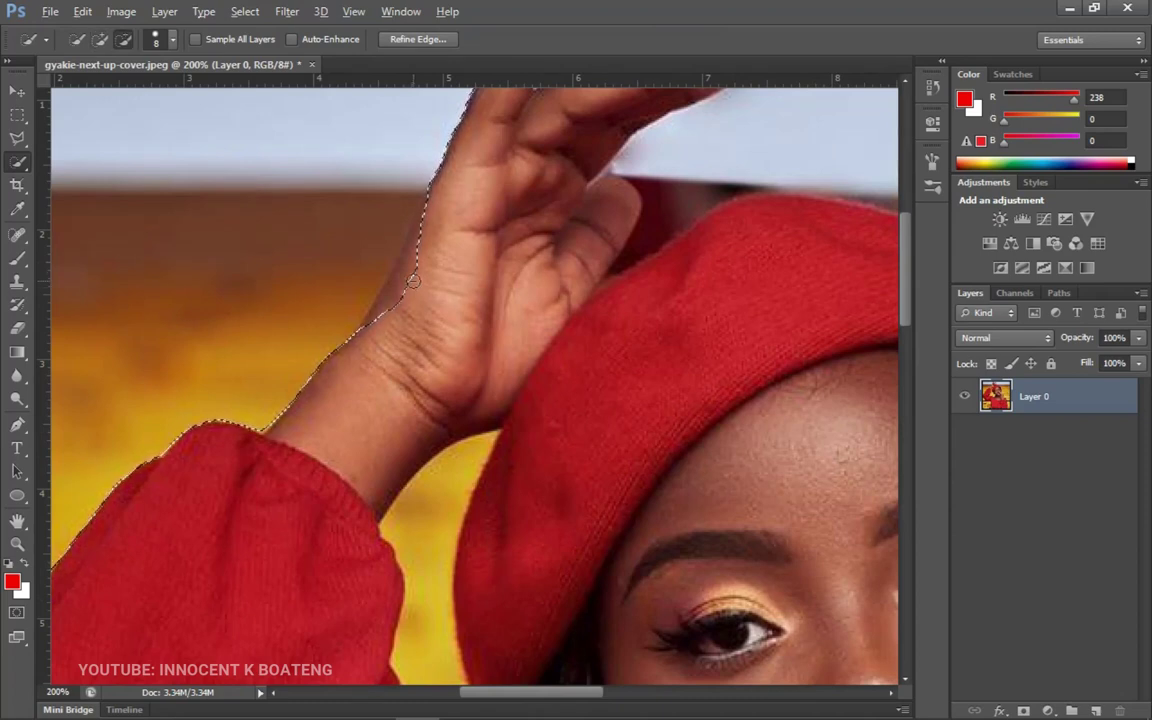
{"action": "key", "text": "alt"}
{"action": "left_click_drag", "start_coordinate": [411, 284], "coordinate": [410, 231]}
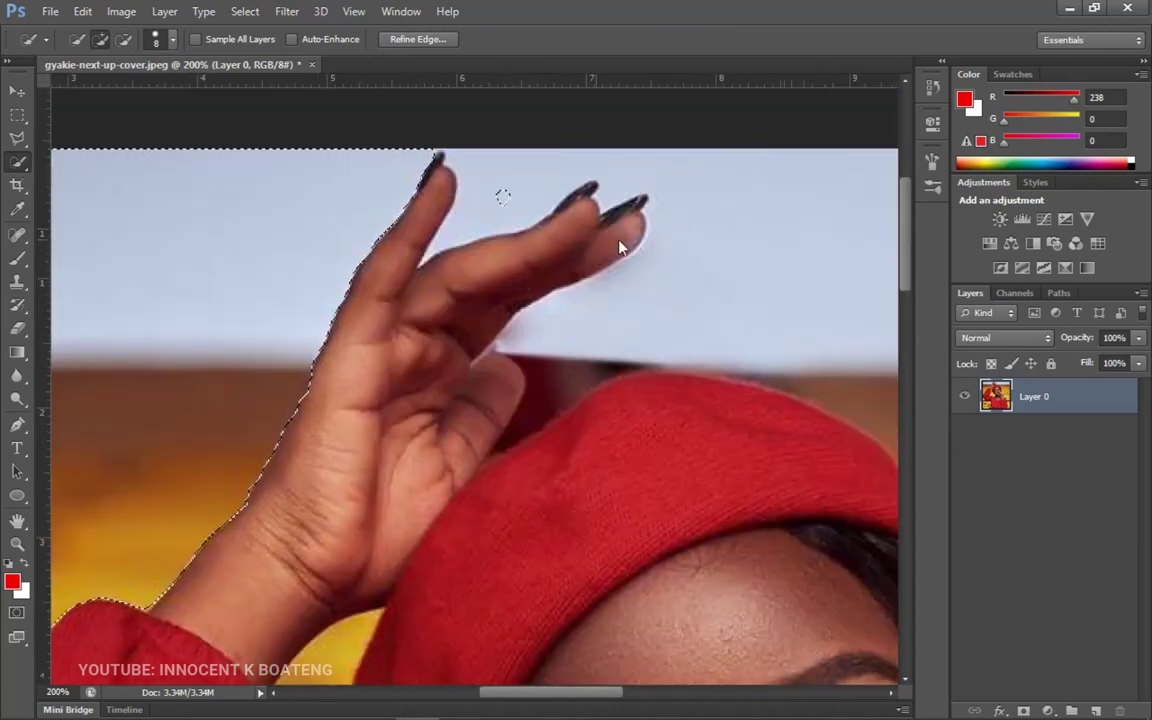
Add the remaining sky and right-hand yellow background to the selection and delete it
{"action": "left_click", "coordinate": [796, 240]}
{"action": "left_click_drag", "start_coordinate": [796, 240], "coordinate": [375, 216]}
{"action": "left_click_drag", "start_coordinate": [650, 380], "coordinate": [518, 105]}
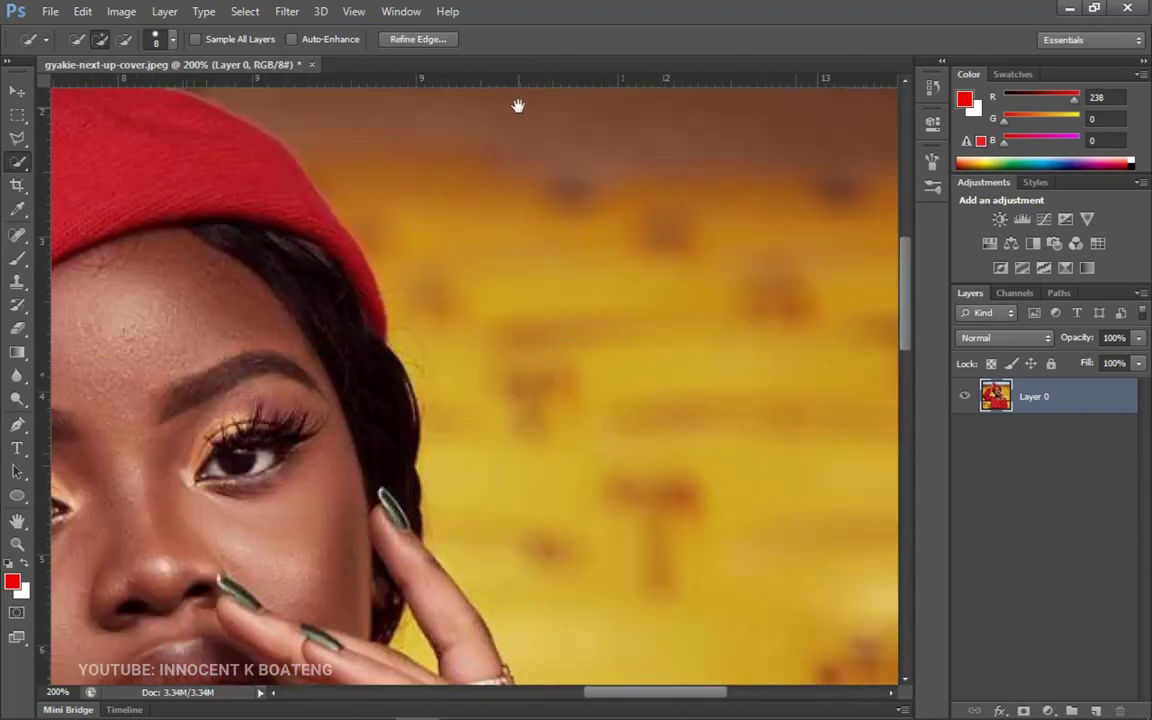
{"action": "key", "text": "ctrl+0"}
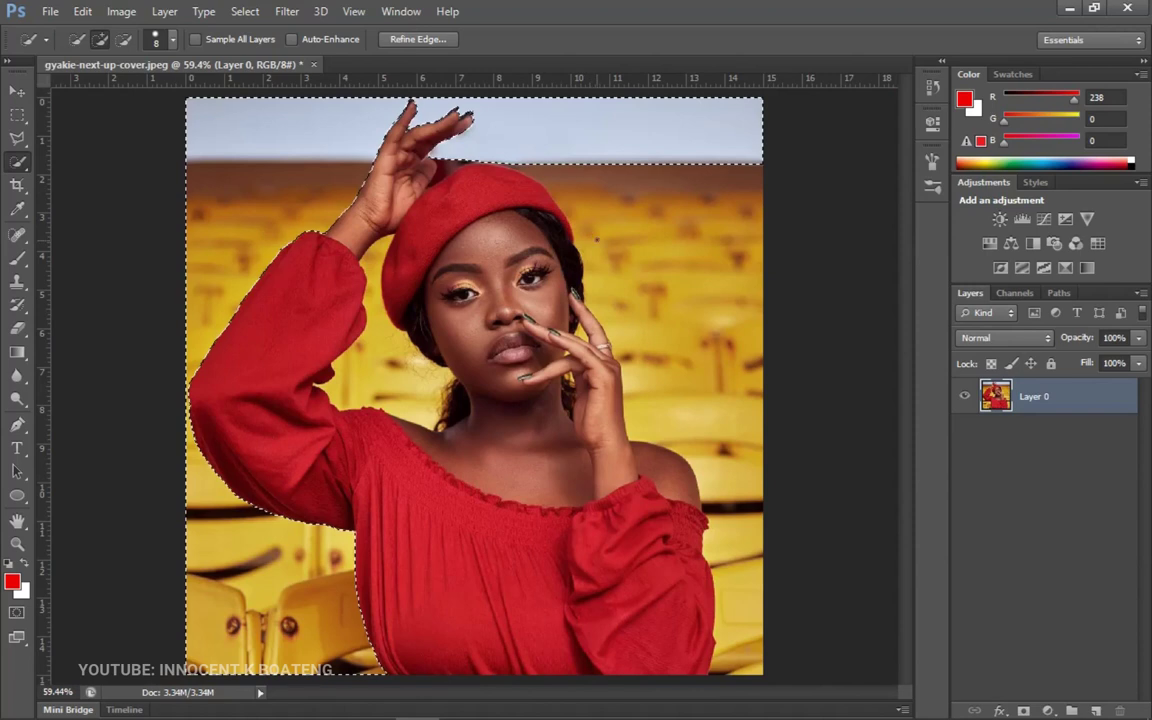
{"action": "left_click", "coordinate": [679, 330]}
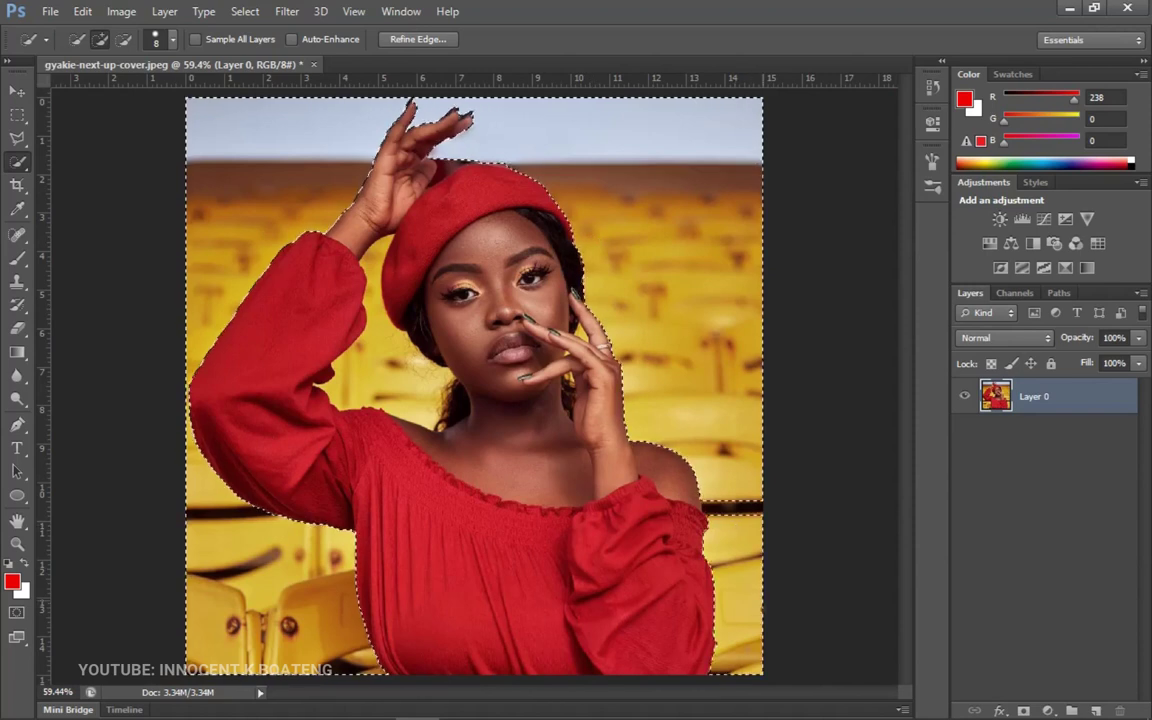
{"action": "left_click_drag", "start_coordinate": [515, 336], "coordinate": [560, 345]}
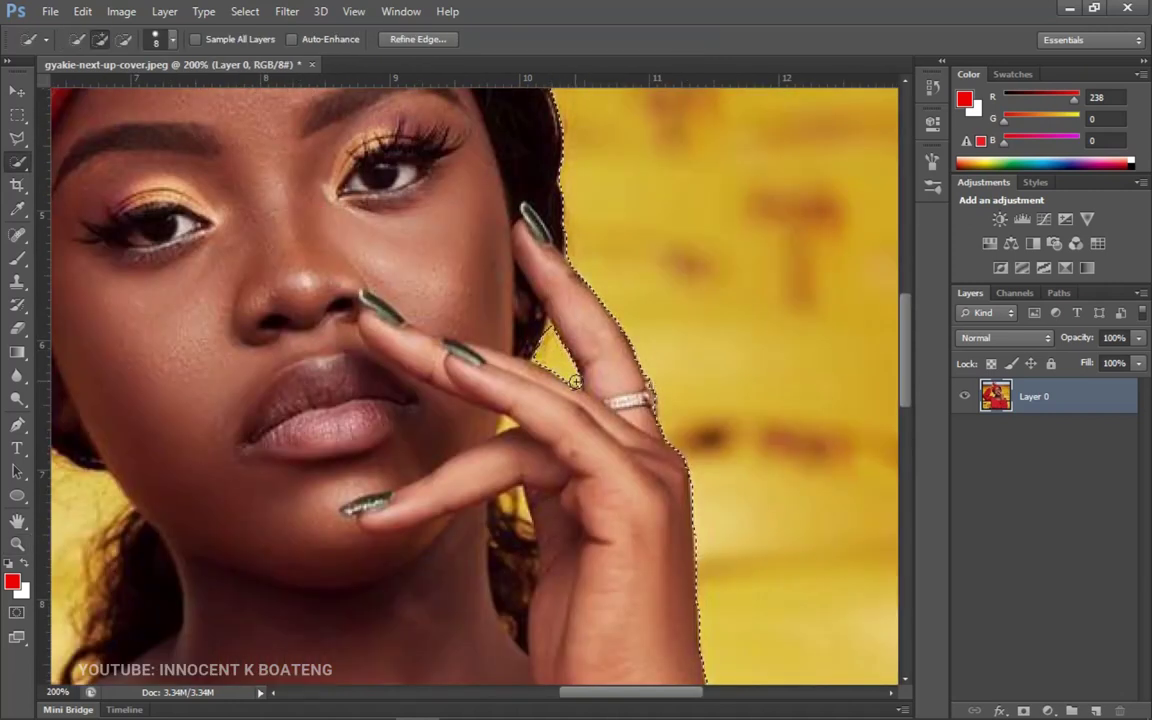
{"action": "key", "text": "ctrl+0"}
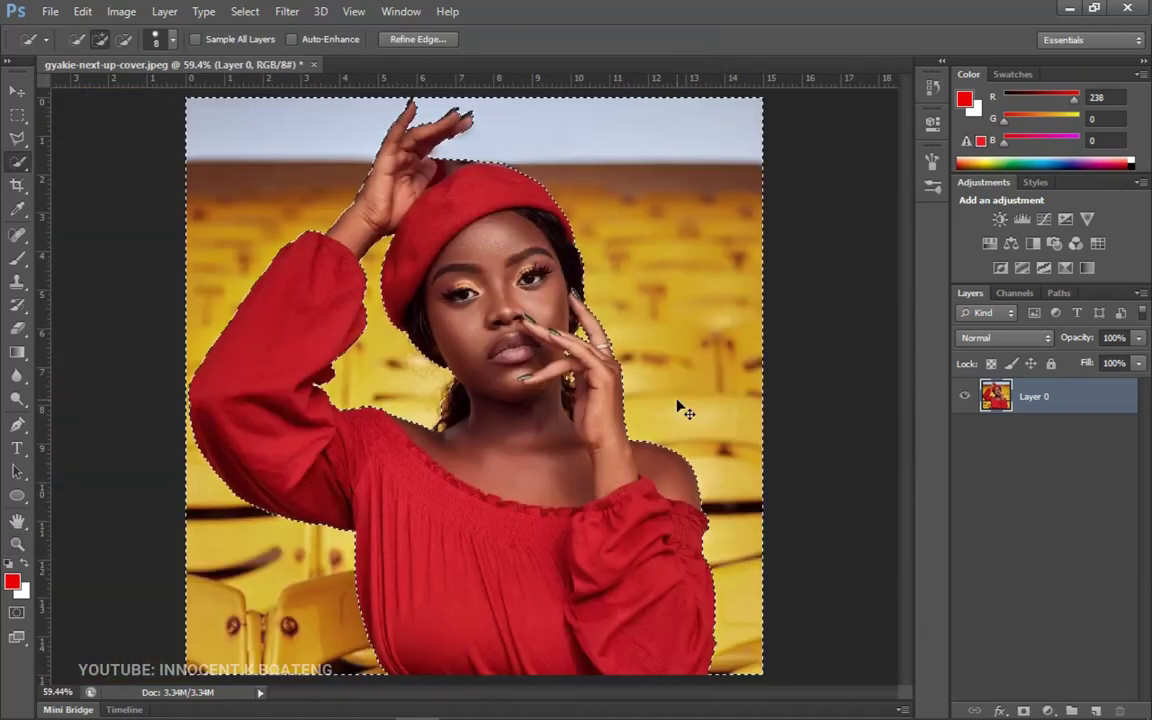
{"action": "key", "text": "Delete"}
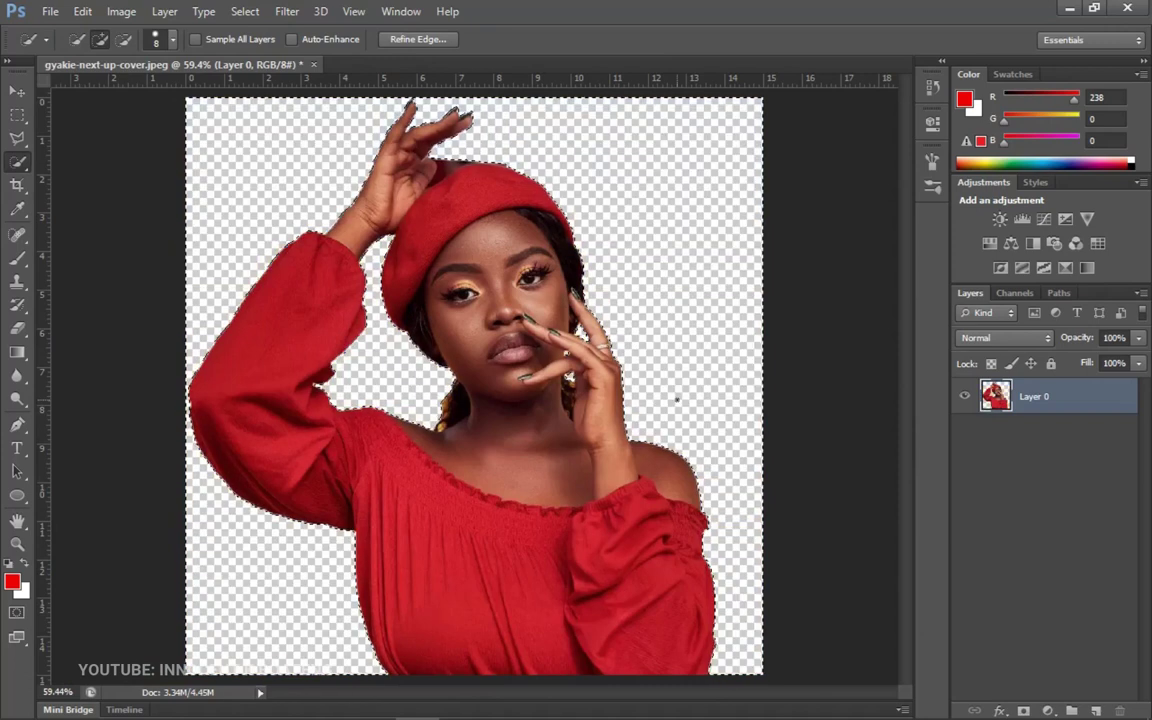
Refine the cutout edge with Smooth 10, apply it, and deselect
{"action": "left_click", "coordinate": [428, 42]}
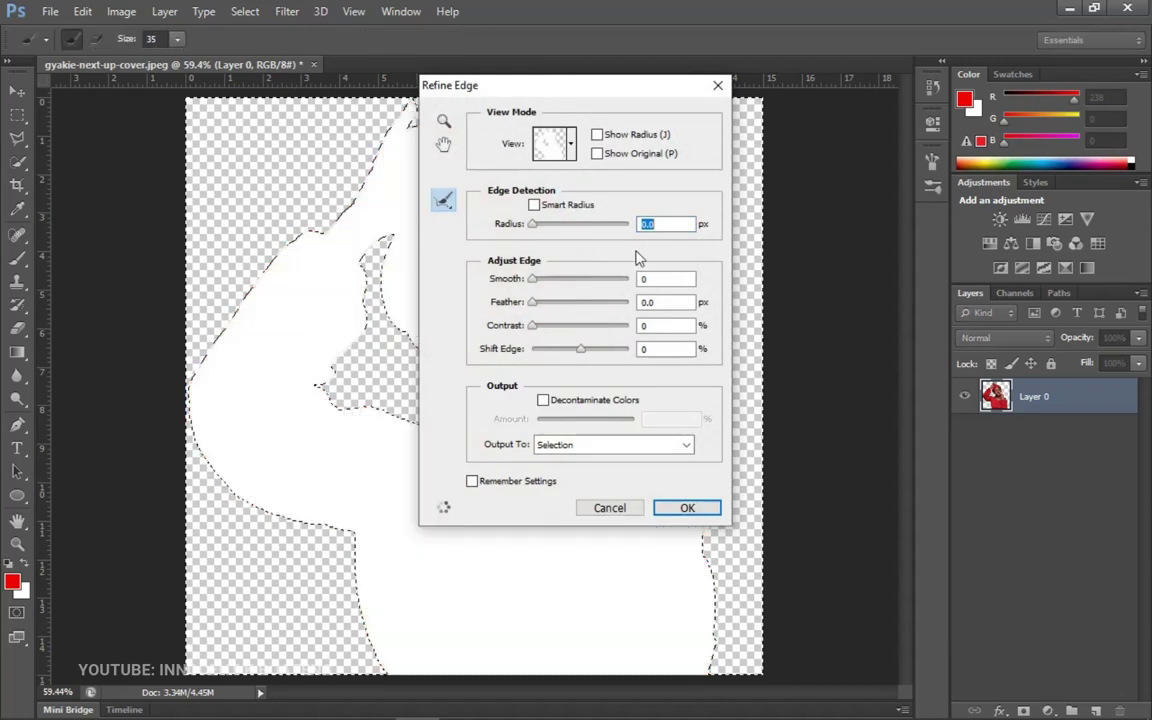
{"action": "left_click", "coordinate": [537, 282]}
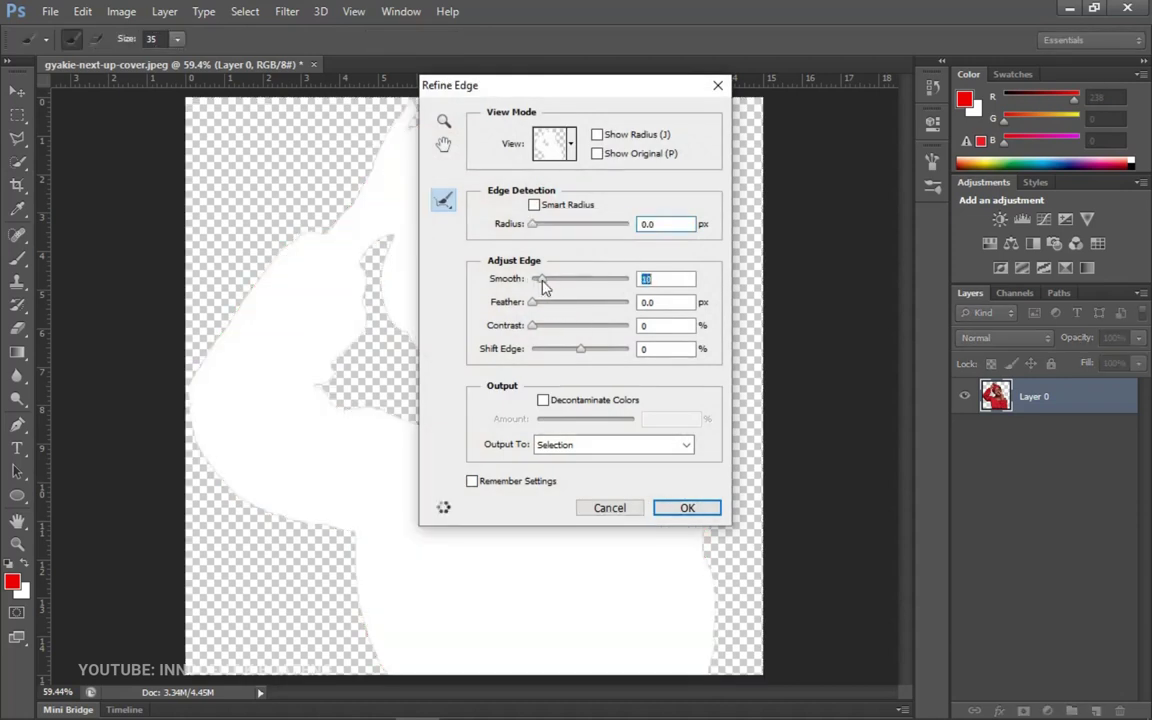
{"action": "left_click", "coordinate": [668, 301]}
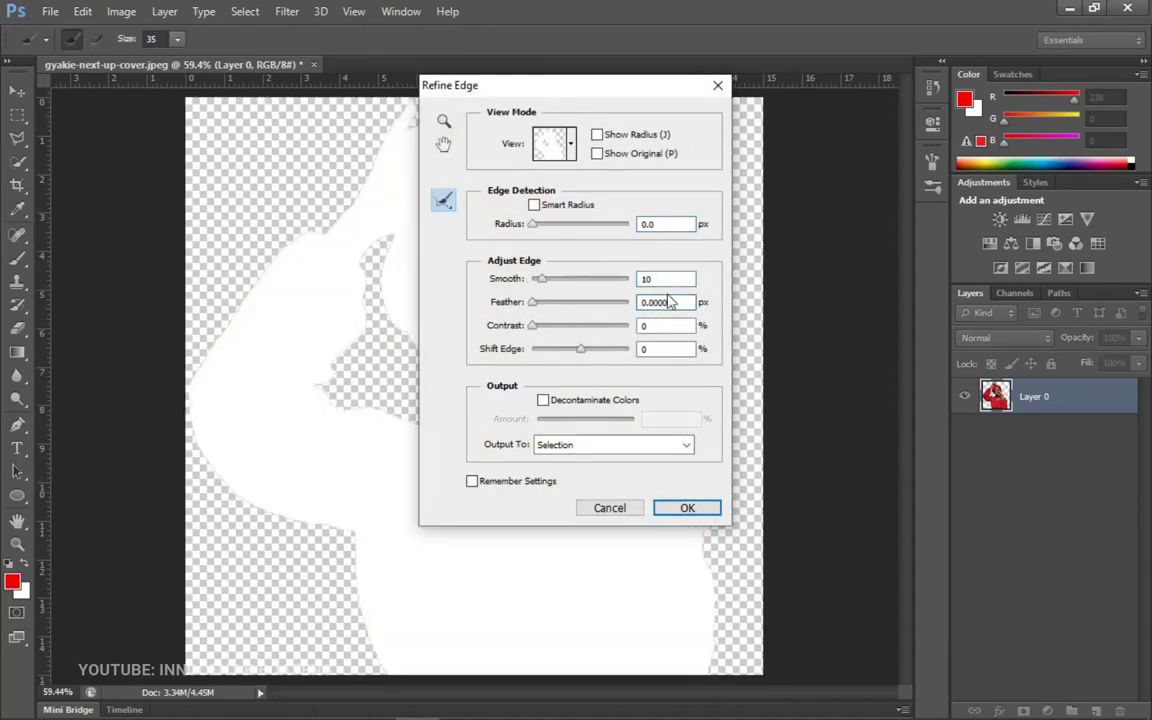
{"action": "key", "text": "Return"}
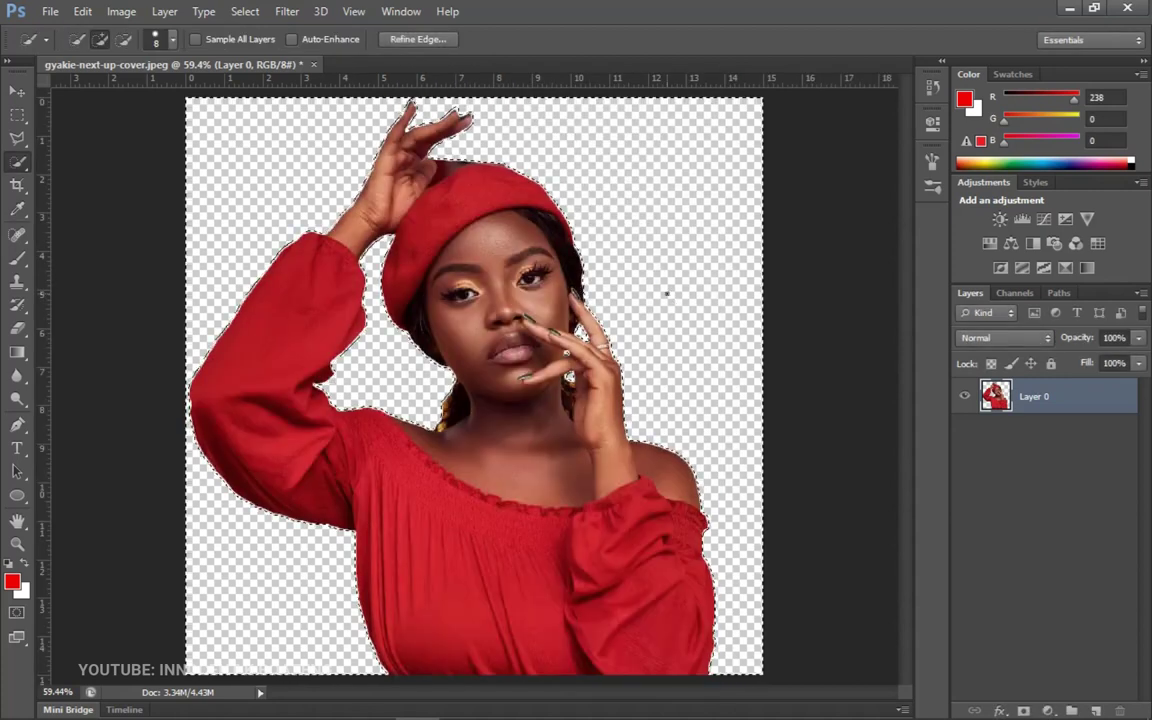
{"action": "key", "text": "ctrl+d"}
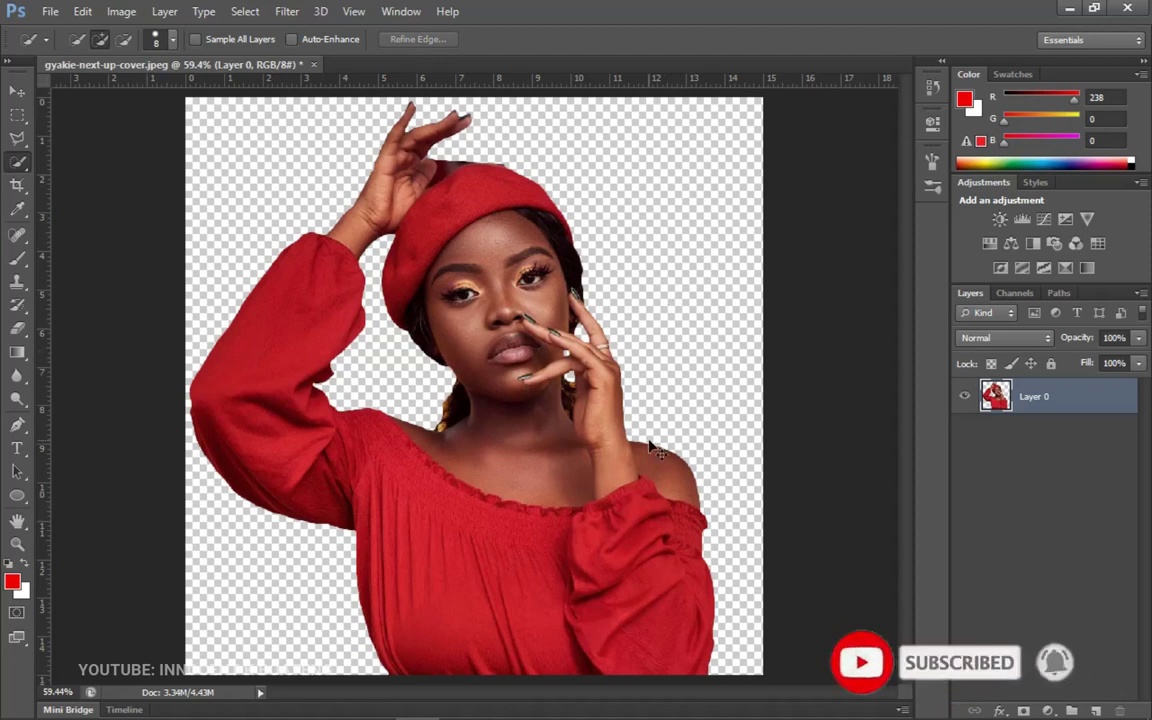
{"action": "key", "text": "ctrl+minus"}
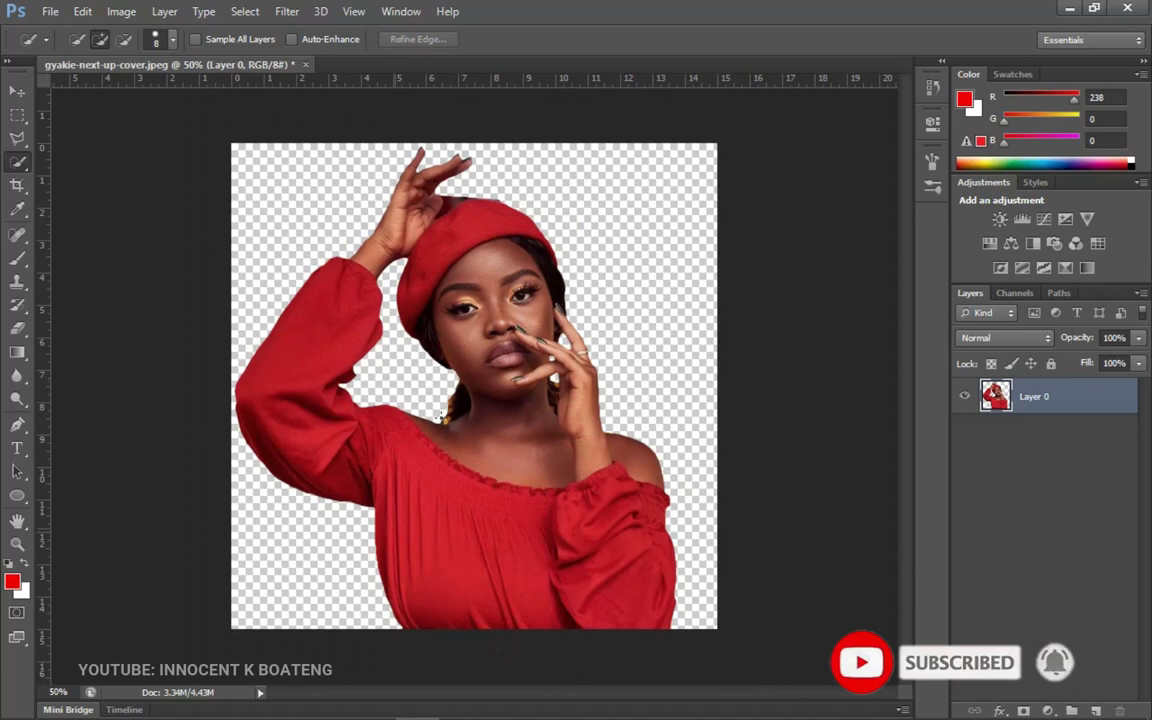
{"action": "key", "text": "v"}
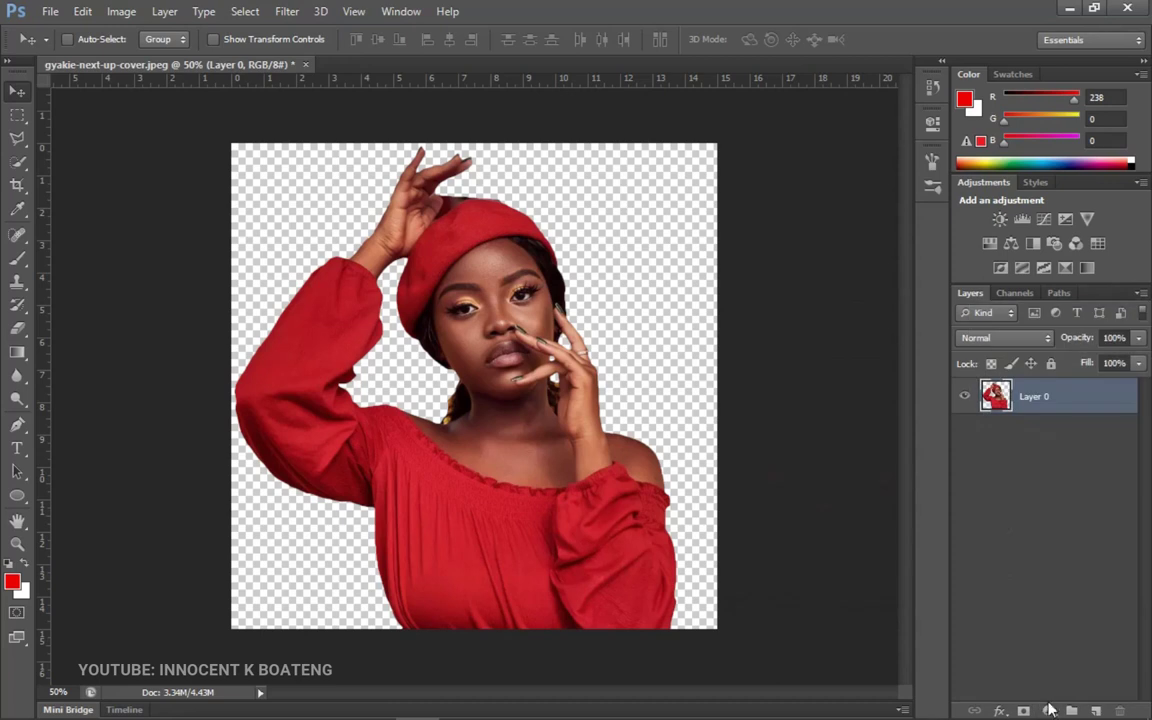
Add a Gradient Fill layer with the pink-to-white preset, Radial style, Reverse ticked
{"action": "left_click", "coordinate": [1048, 710]}
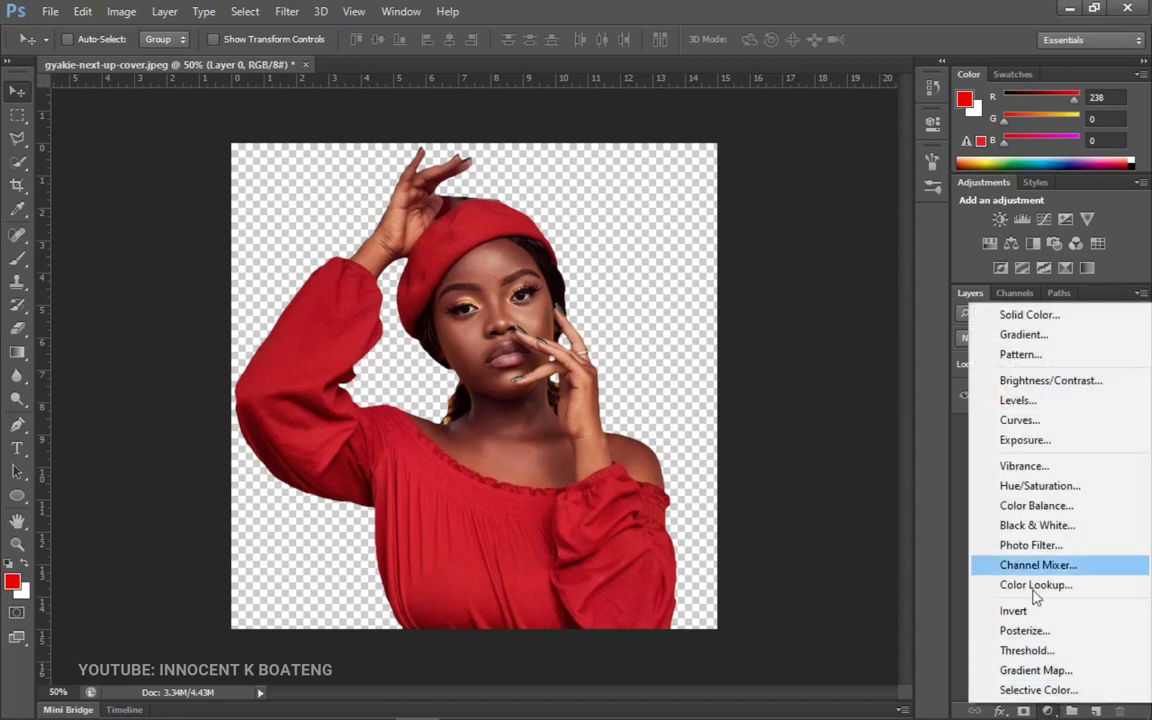
{"action": "left_click", "coordinate": [925, 328]}
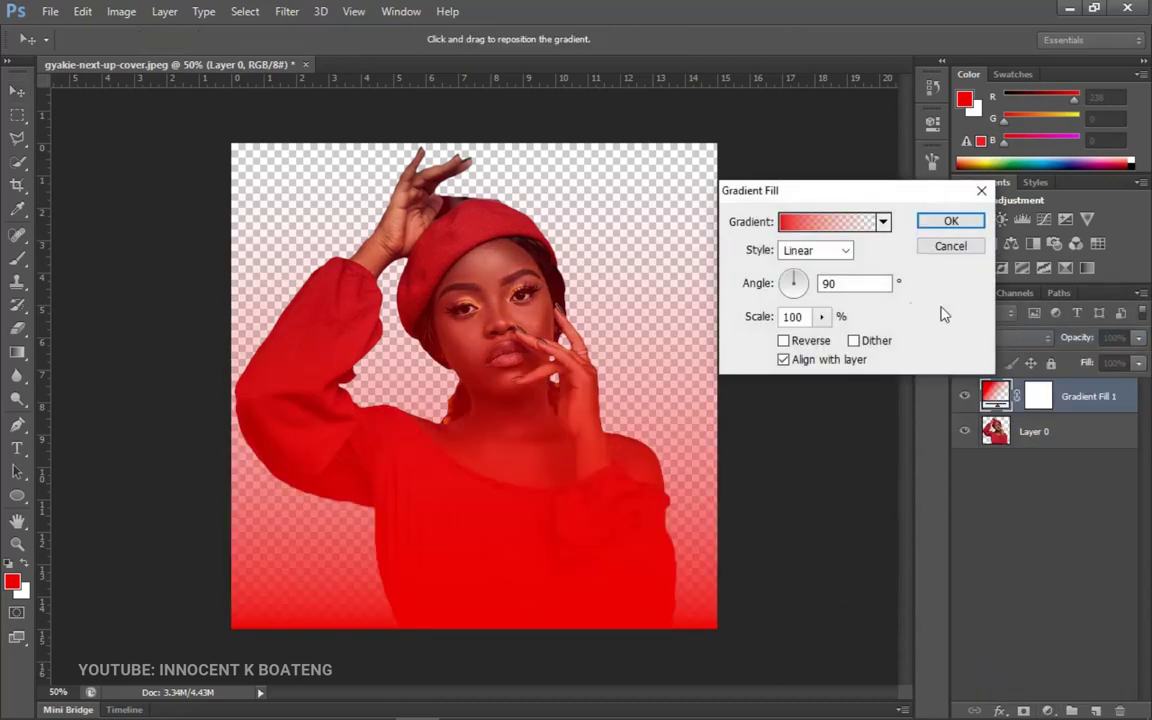
{"action": "left_click", "coordinate": [836, 221]}
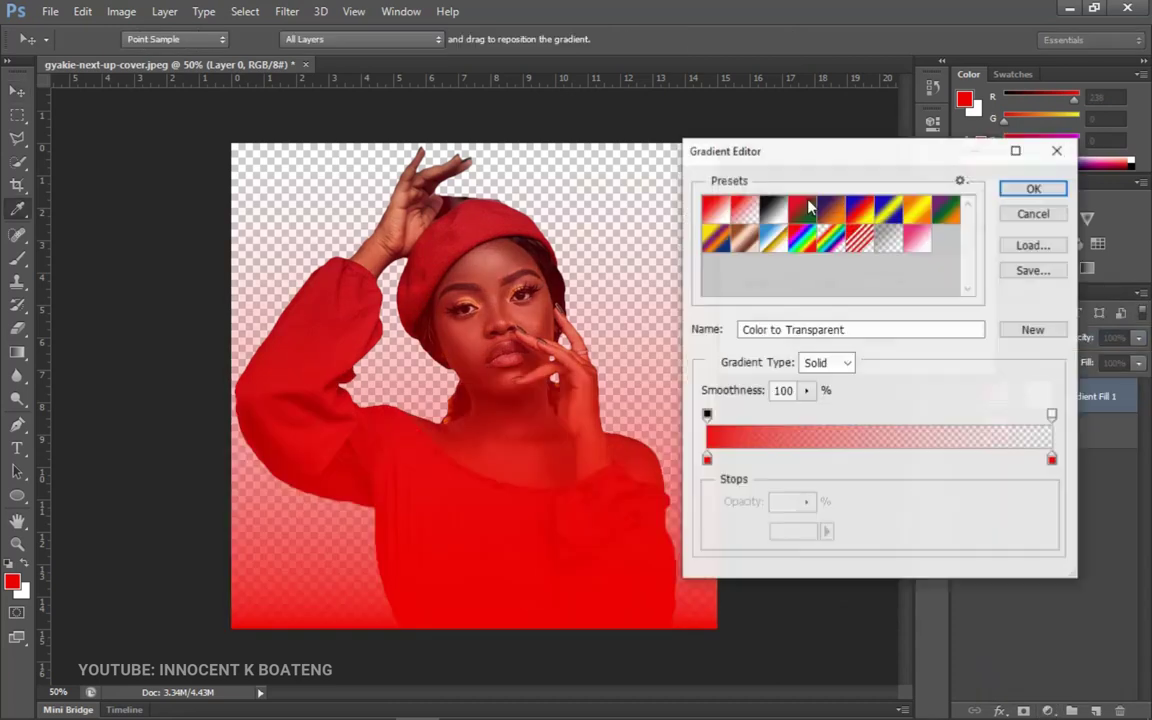
{"action": "left_click", "coordinate": [916, 238]}
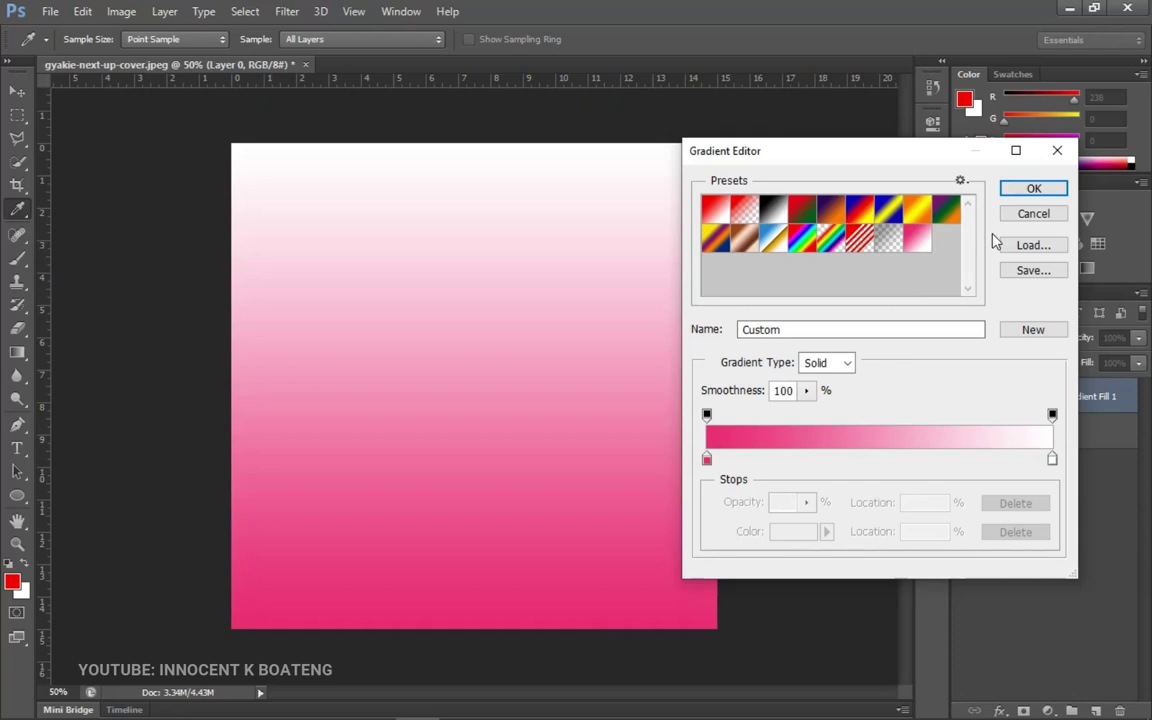
{"action": "left_click", "coordinate": [1036, 190]}
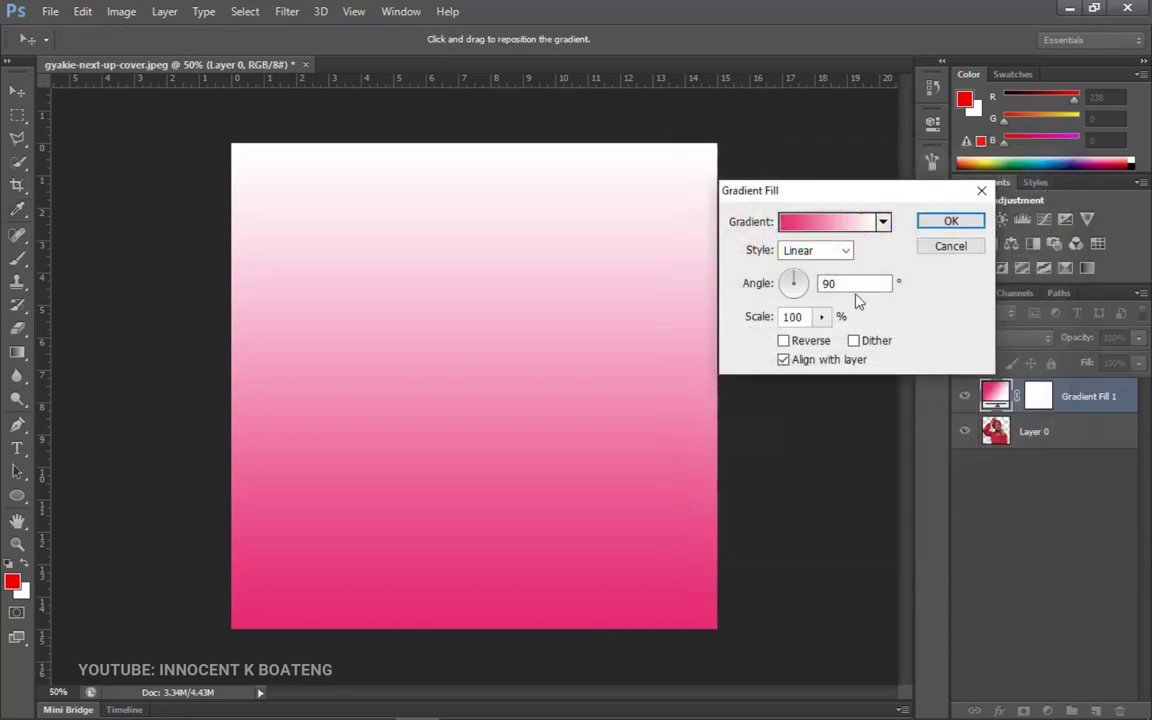
{"action": "left_click", "coordinate": [828, 250]}
{"action": "left_click", "coordinate": [813, 286]}
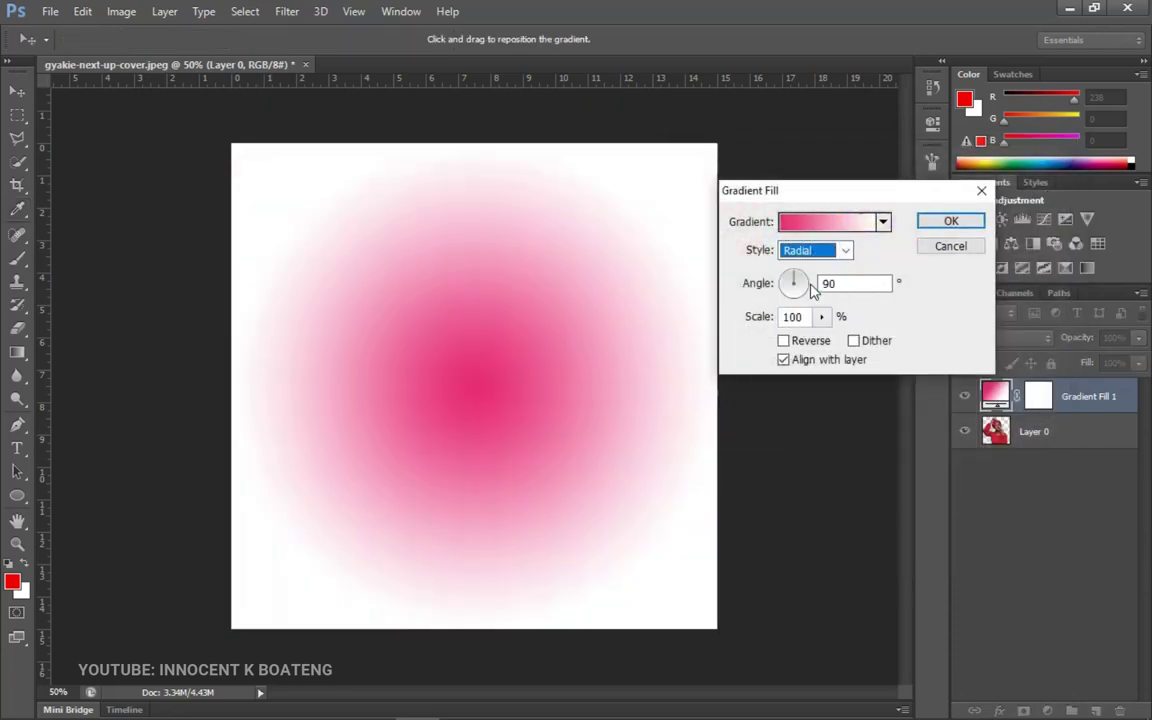
{"action": "left_click", "coordinate": [783, 340]}
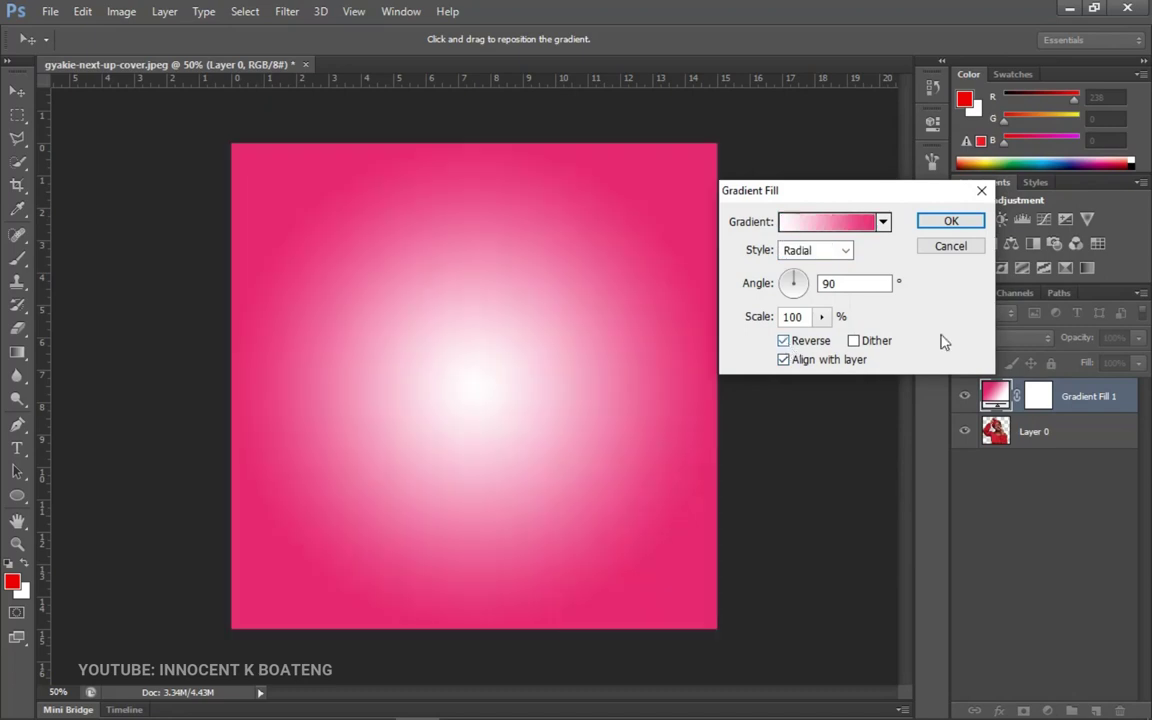
{"action": "left_click", "coordinate": [963, 225]}
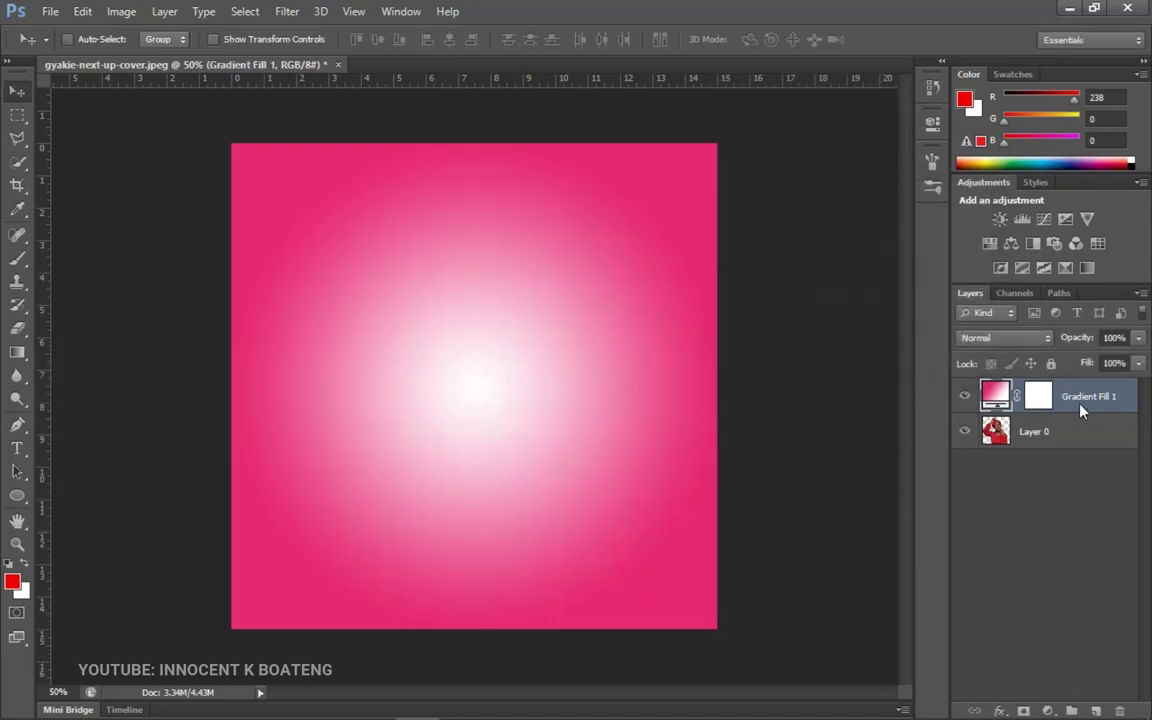
Move Gradient Fill 1 below Layer 0 and select Layer 0
{"action": "left_click_drag", "start_coordinate": [1077, 400], "coordinate": [1075, 450]}
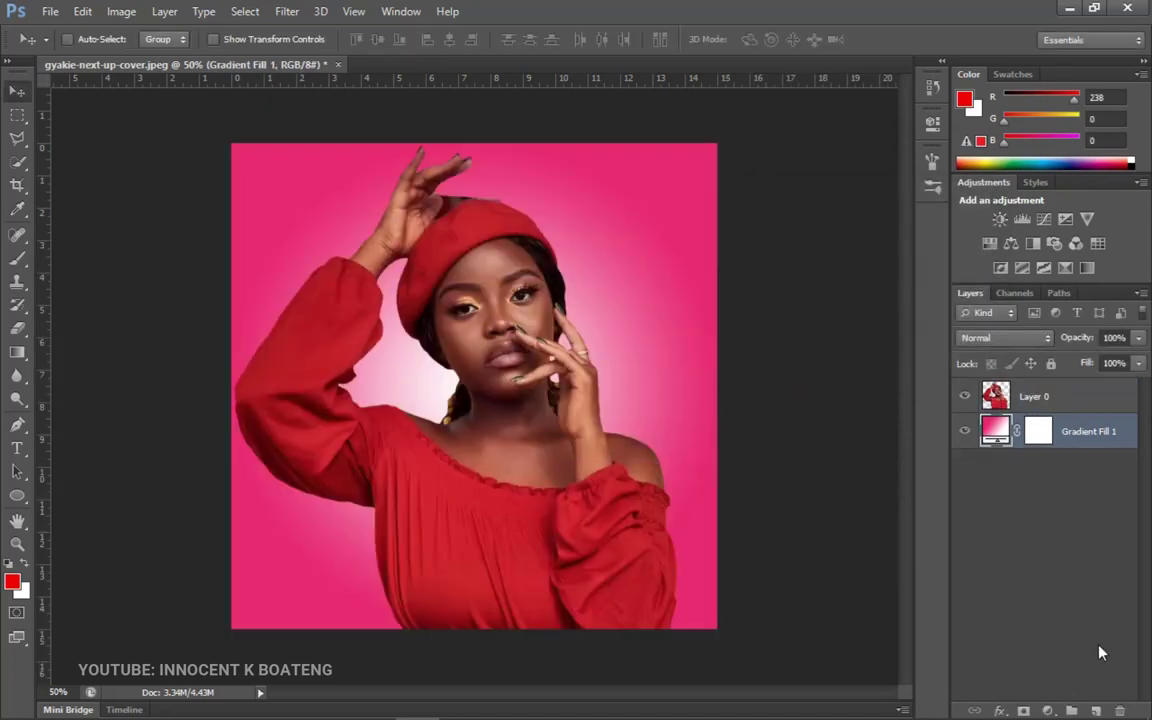
{"action": "left_click", "coordinate": [1045, 399]}
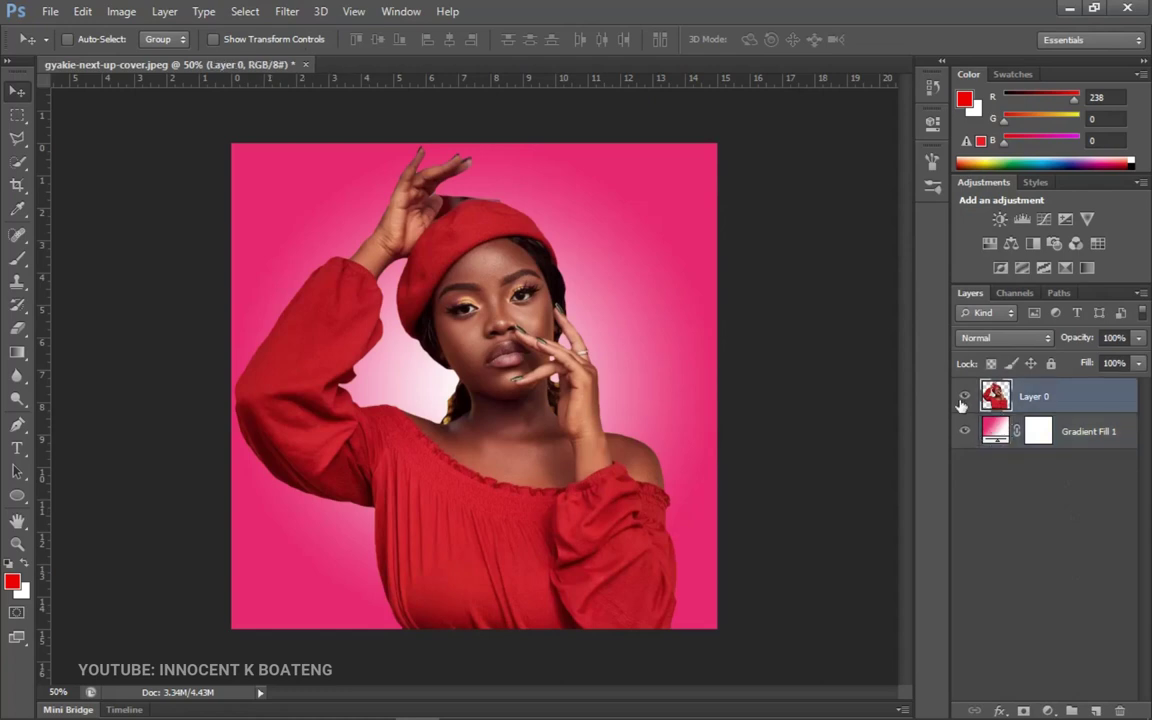
{"action": "left_click", "coordinate": [1090, 432]}
{"action": "left_click", "coordinate": [1075, 398]}
Scale the woman down to about 73% and move her up on the canvas
{"action": "key", "text": "ctrl+t"}
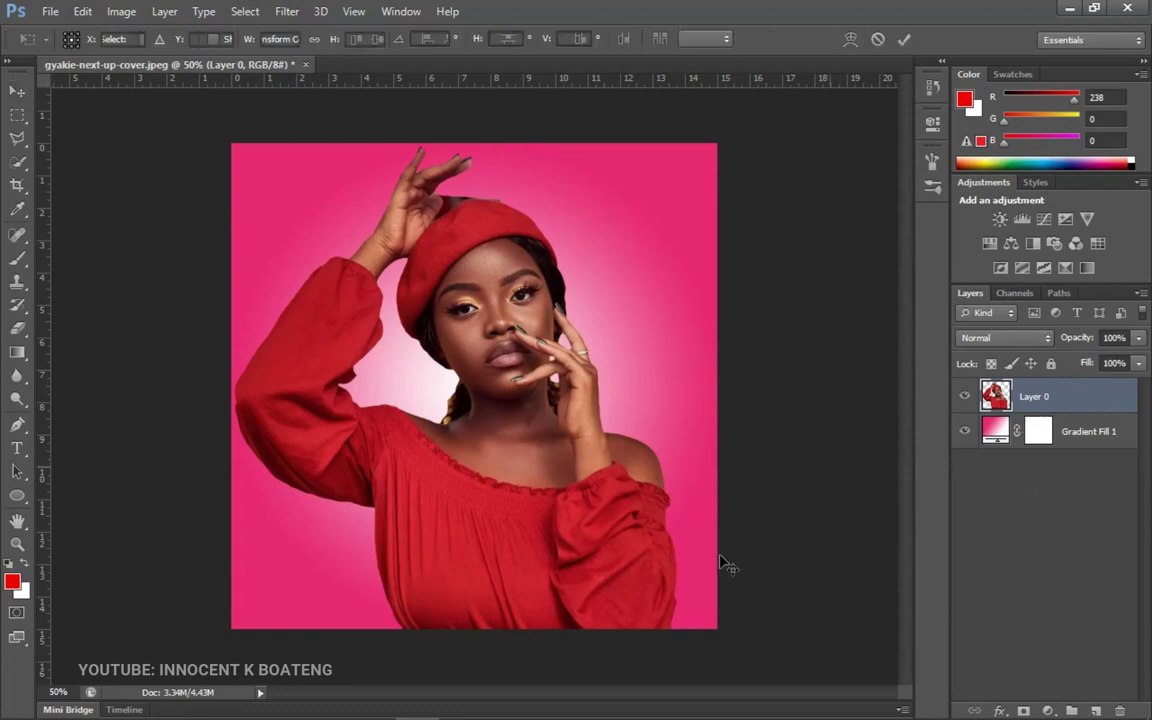
{"action": "left_click_drag", "start_coordinate": [679, 632], "coordinate": [619, 567]}
{"action": "key", "text": "Return"}
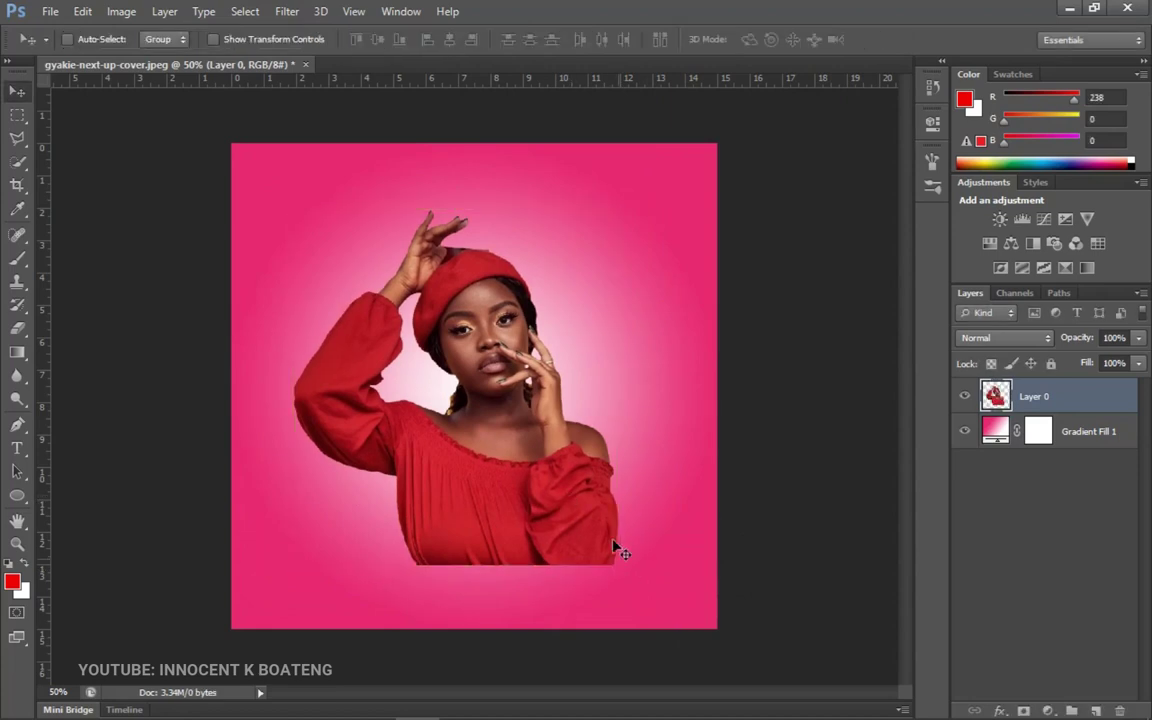
{"action": "left_click_drag", "start_coordinate": [606, 484], "coordinate": [607, 442]}
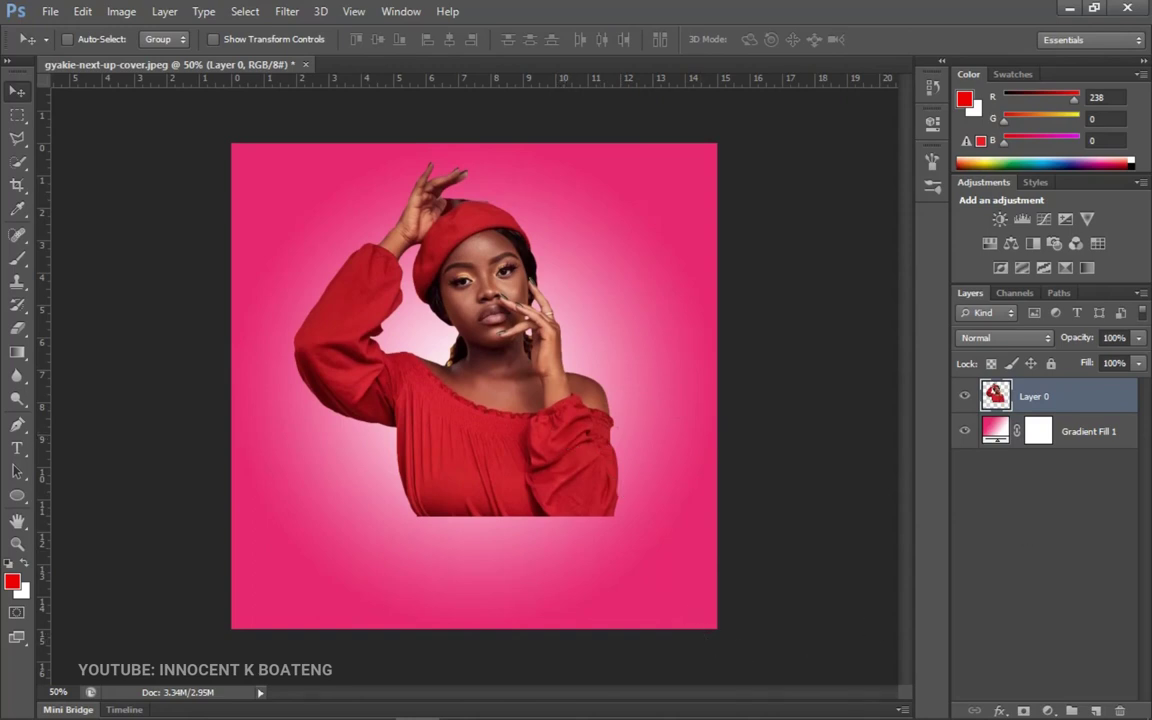
Pick dripping-png (1) in the Dripping Effect folder and drag it toward Photoshop
{"action": "left_click", "coordinate": [240, 710]}
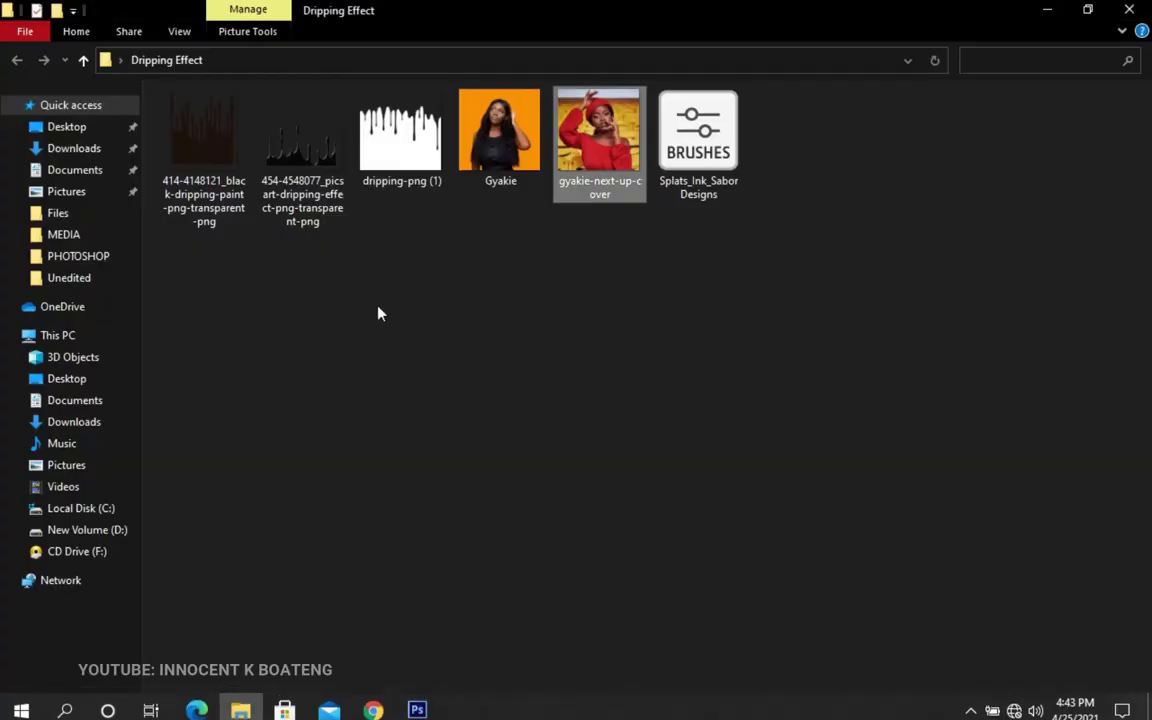
{"action": "left_click_drag", "start_coordinate": [403, 276], "coordinate": [168, 165]}
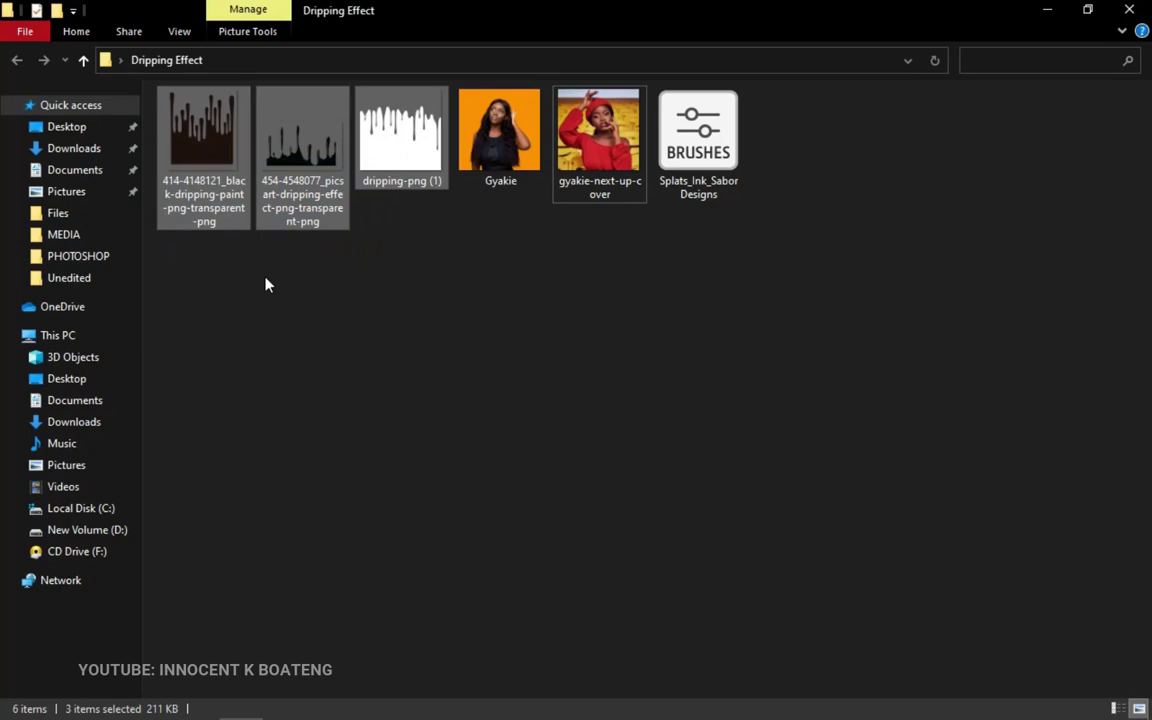
{"action": "left_click", "coordinate": [386, 190]}
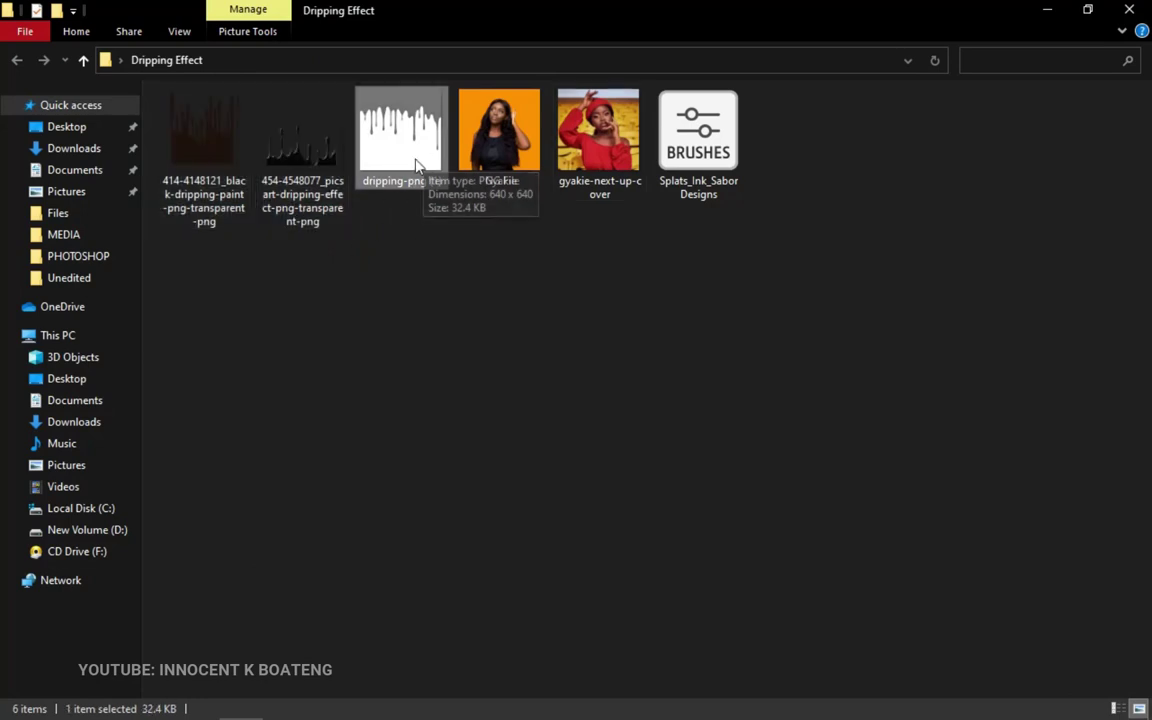
{"action": "left_click_drag", "start_coordinate": [404, 170], "coordinate": [540, 607]}
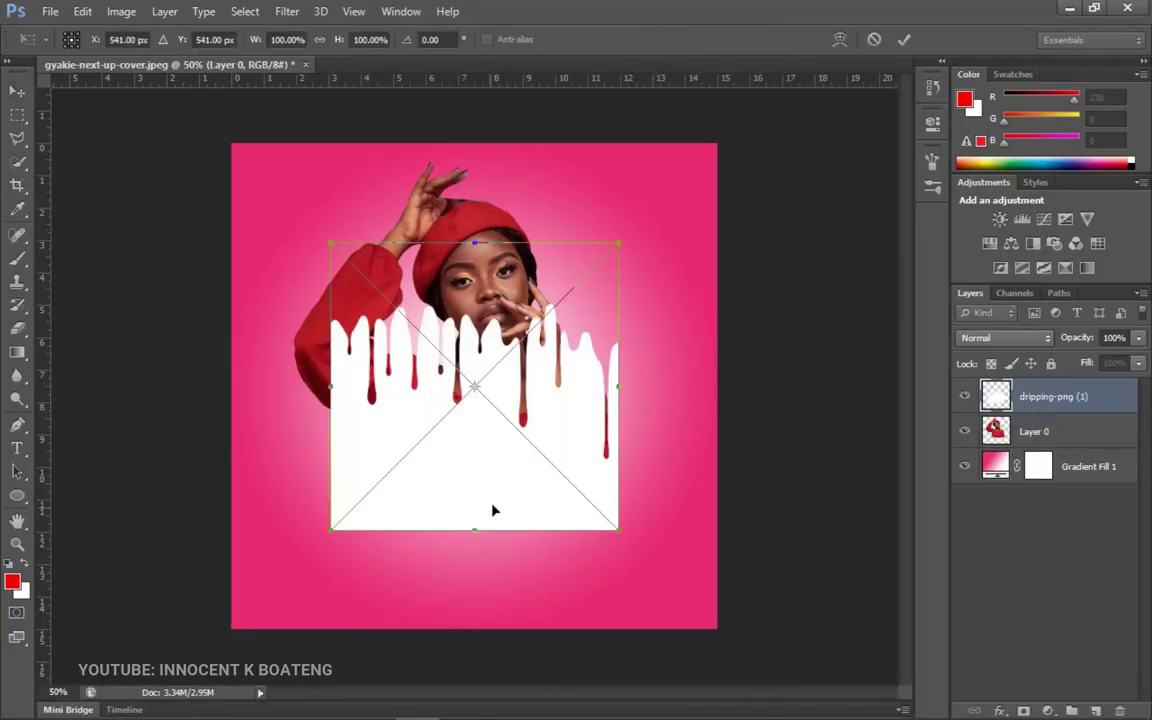
Place dripping-png (1) at 80.63% width and 70.63% height, drips starting across her chest
{"action": "left_click_drag", "start_coordinate": [558, 405], "coordinate": [584, 479]}
{"action": "left_click_drag", "start_coordinate": [643, 630], "coordinate": [618, 600]}
{"action": "left_click_drag", "start_coordinate": [601, 540], "coordinate": [607, 536]}
{"action": "left_click_drag", "start_coordinate": [507, 597], "coordinate": [517, 531]}
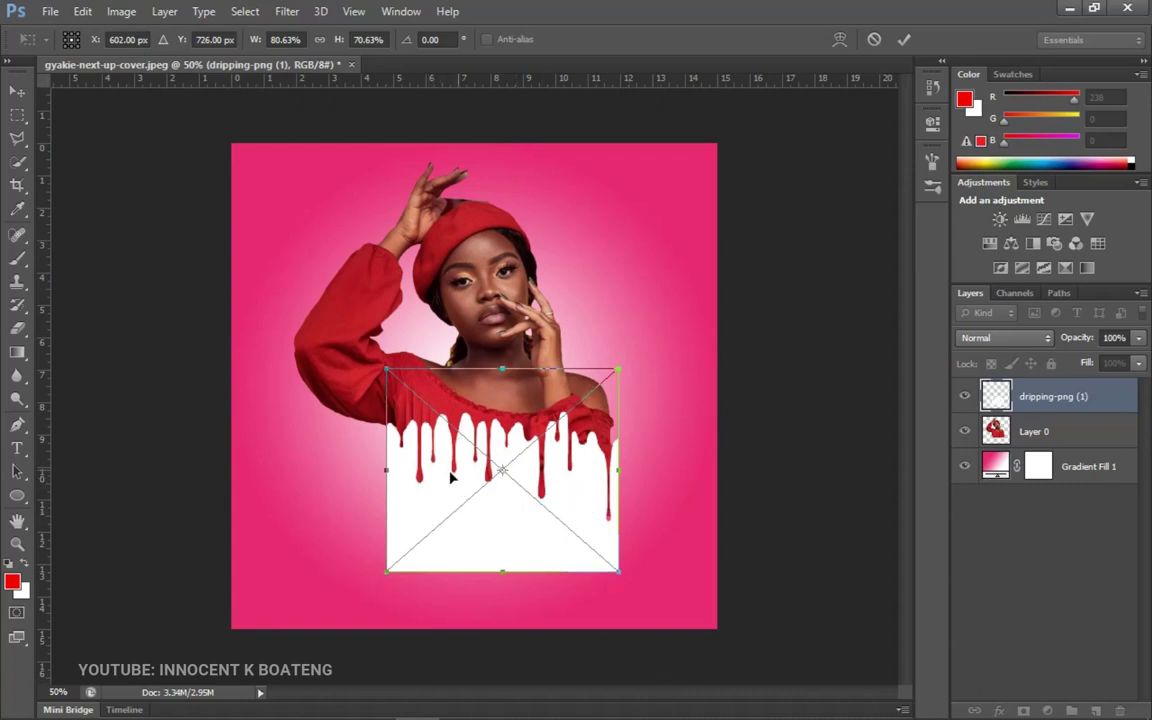
{"action": "key", "text": "Return"}
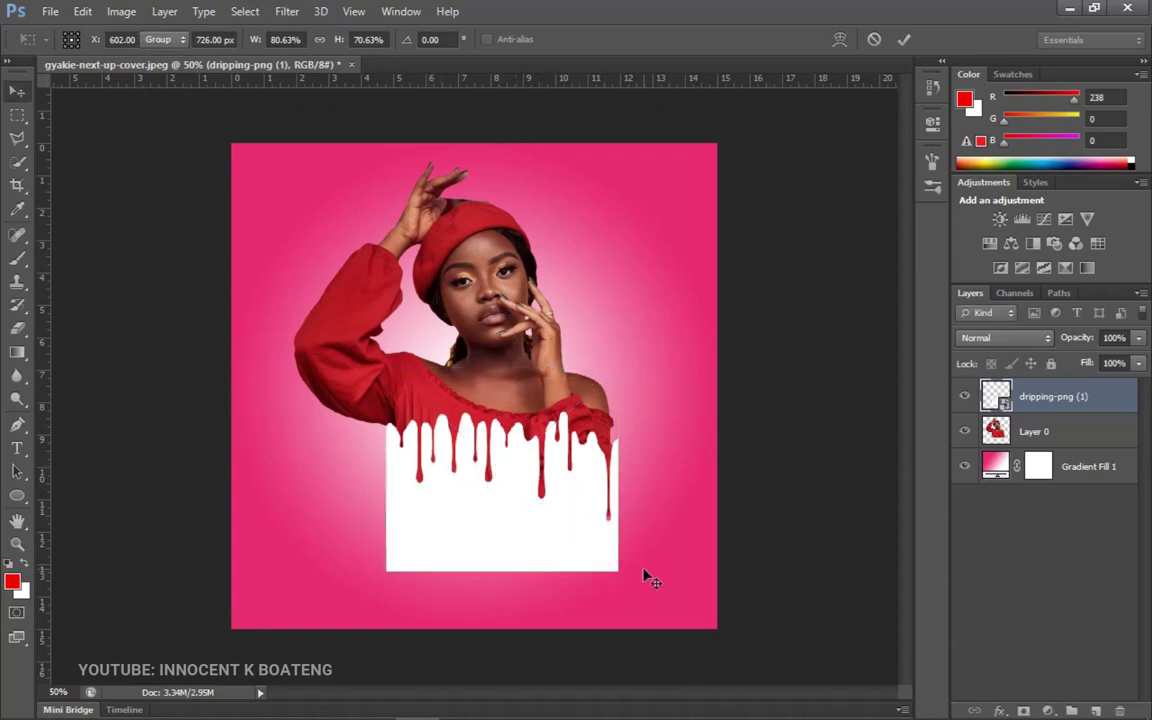
Rasterize dripping-png (1), use its shape as a selection on Layer 0, then hide the drip layer
{"action": "right_click", "coordinate": [1054, 399]}
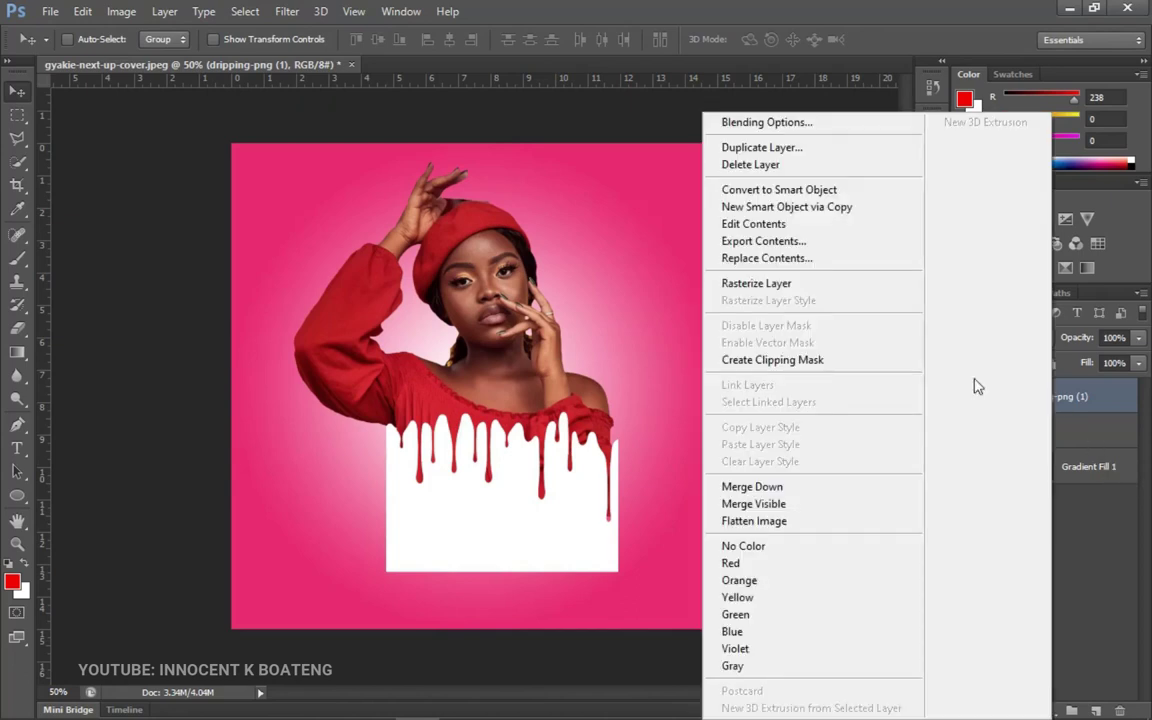
{"action": "left_click", "coordinate": [840, 291]}
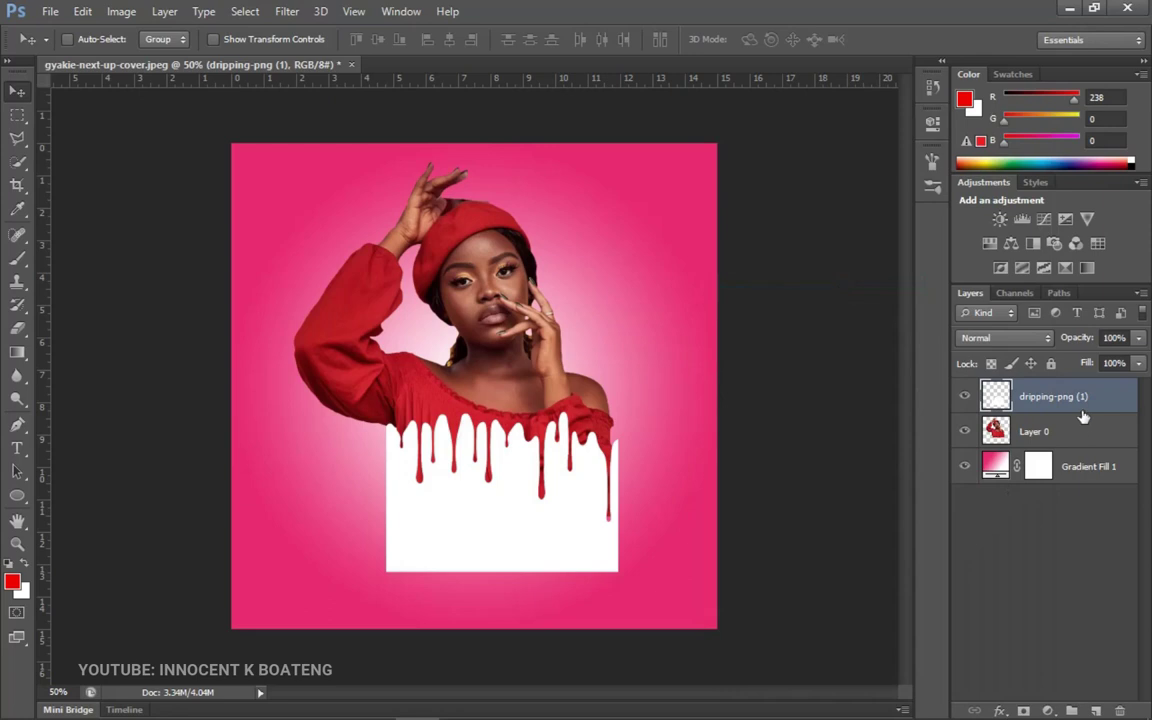
{"action": "left_click", "coordinate": [992, 398], "text": "ctrl"}
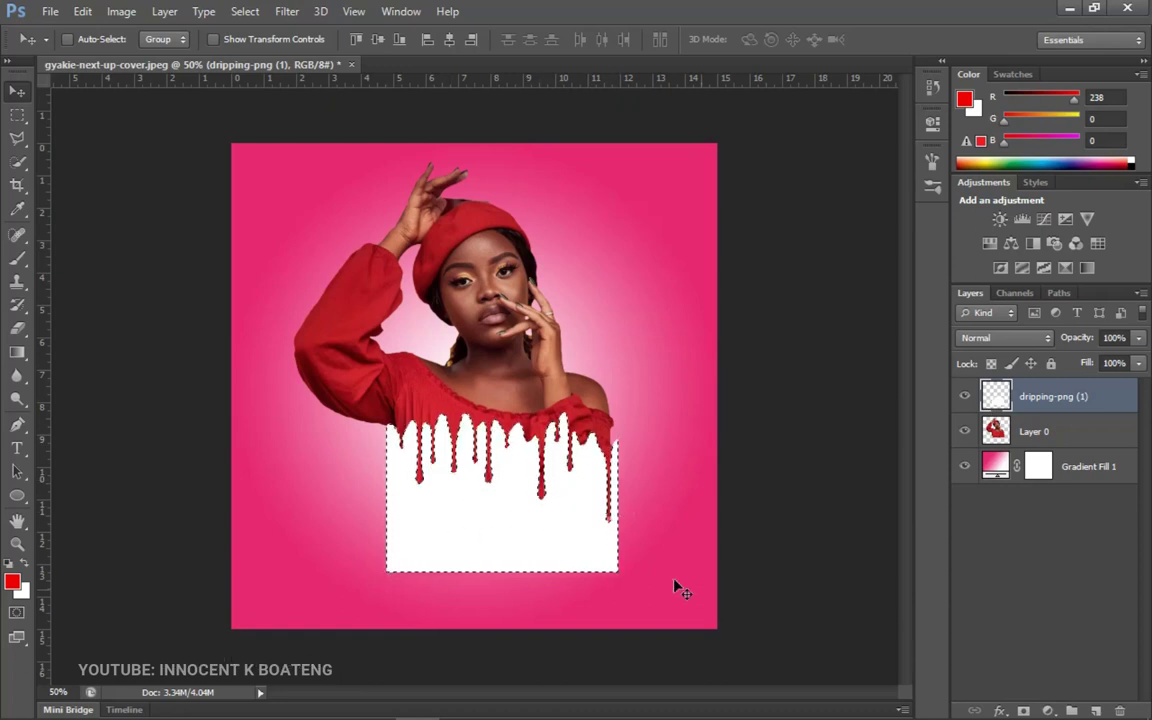
{"action": "left_click", "coordinate": [1046, 433]}
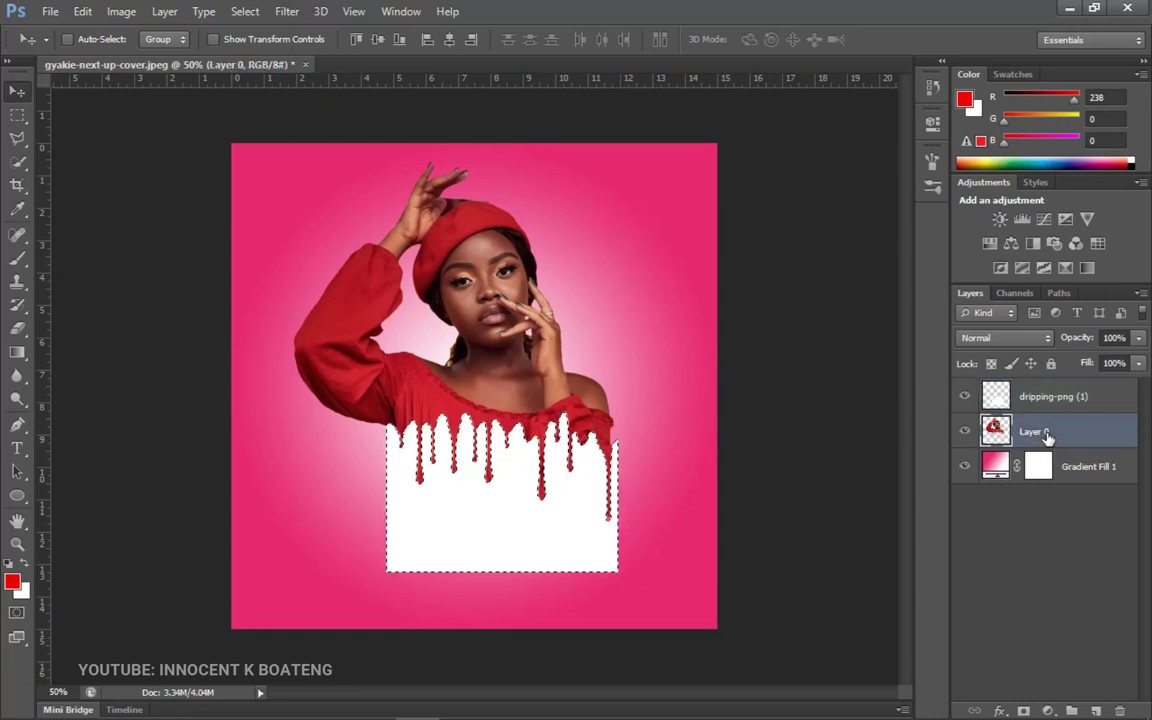
{"action": "key", "text": "ctrl+d"}
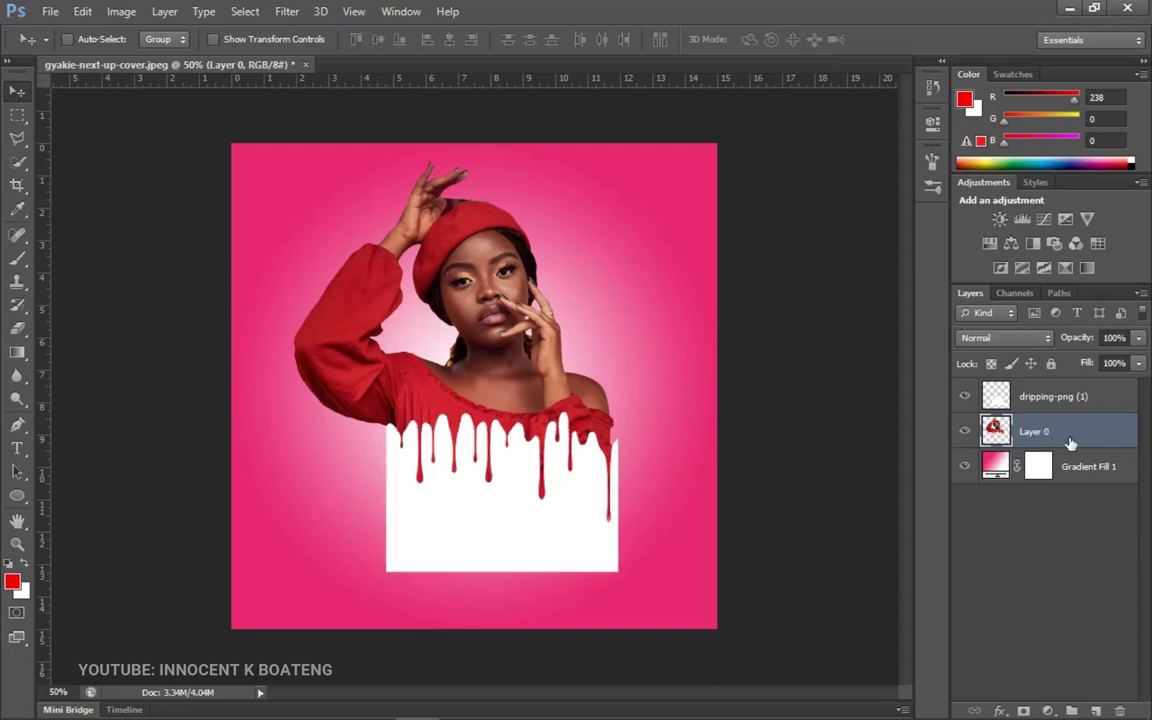
{"action": "left_click", "coordinate": [965, 398]}
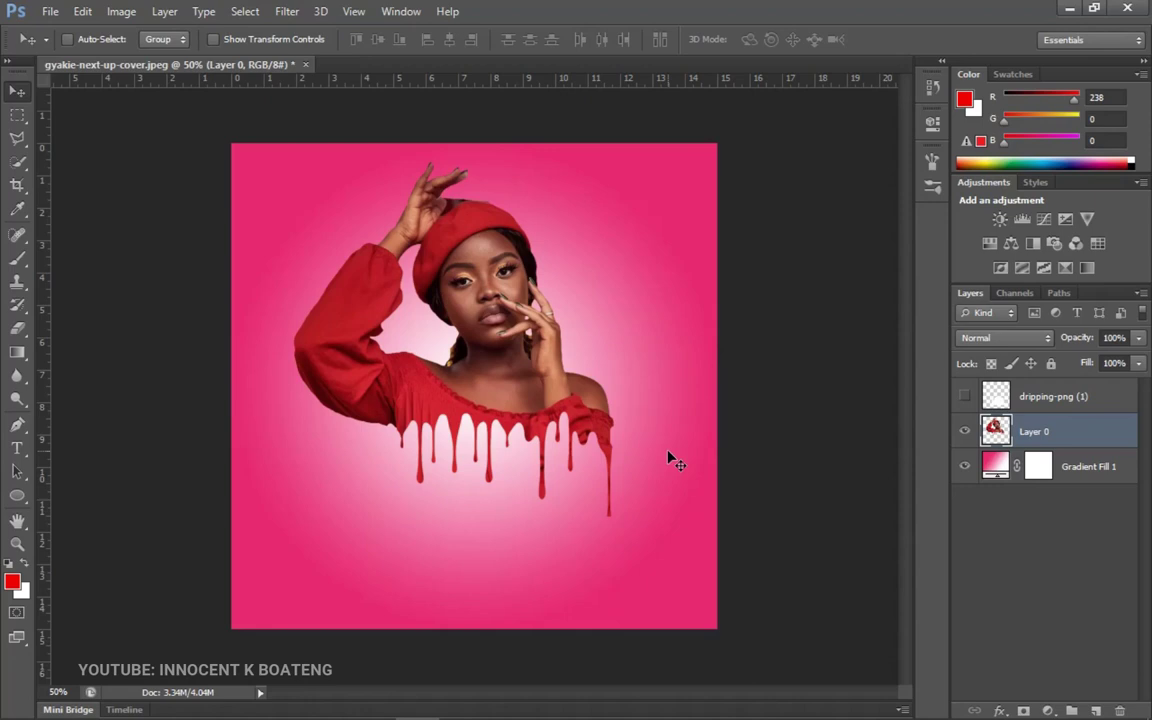
Scale the melting woman's Layer 0 up to about 122% and shift her down
{"action": "key", "text": "ctrl+t"}
{"action": "left_click_drag", "start_coordinate": [612, 520], "coordinate": [657, 558]}
{"action": "left_click_drag", "start_coordinate": [565, 411], "coordinate": [565, 450]}
{"action": "key", "text": "Return"}
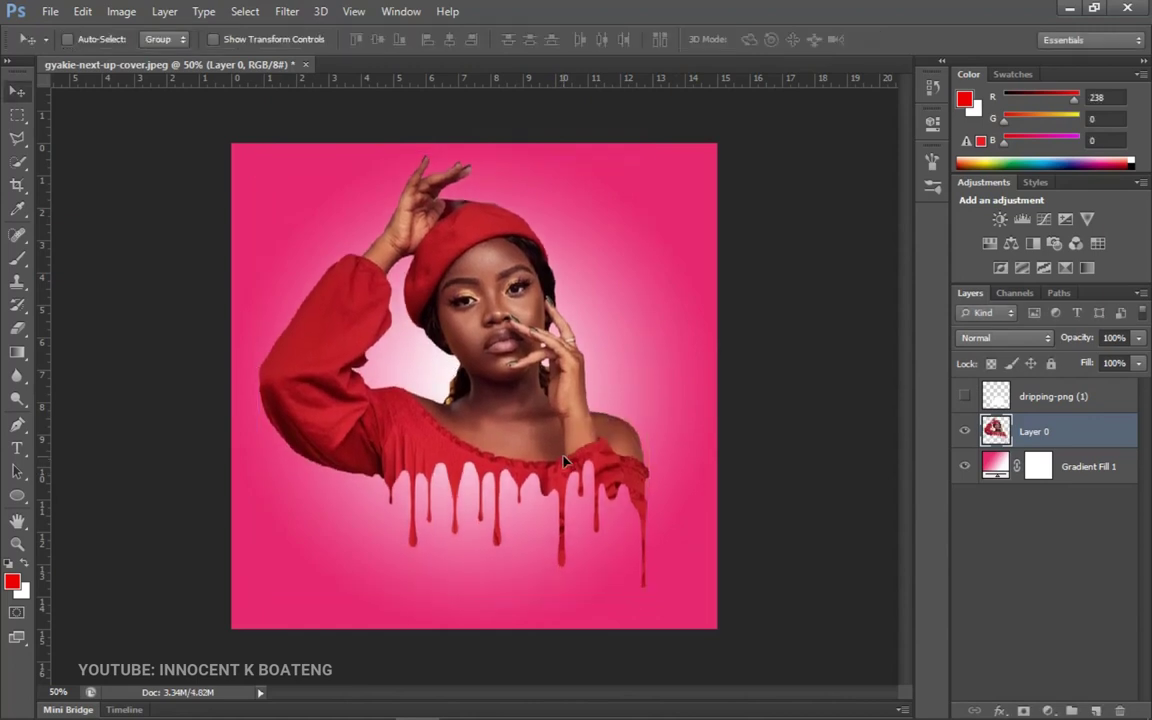
Deepen her shadows with a Levels black input of 14, then pick Gyakie.jpg from Dripping Effect
{"action": "key", "text": "i"}
{"action": "key", "text": "ctrl+l"}
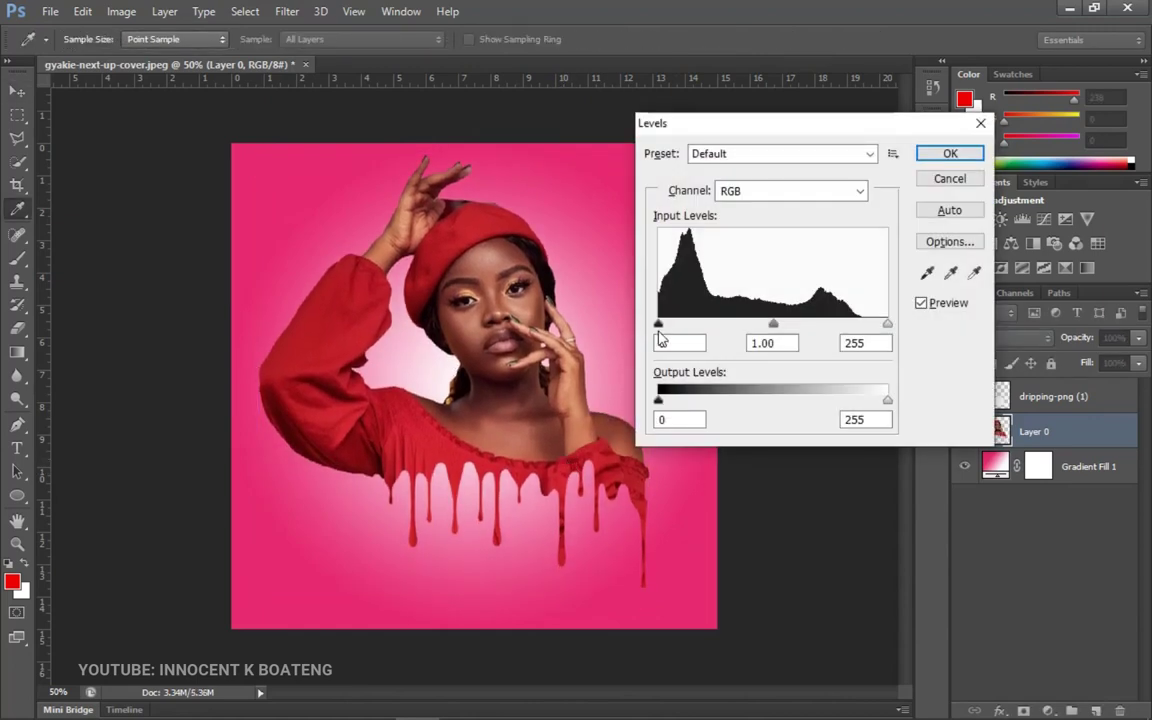
{"action": "left_click_drag", "start_coordinate": [659, 324], "coordinate": [671, 328]}
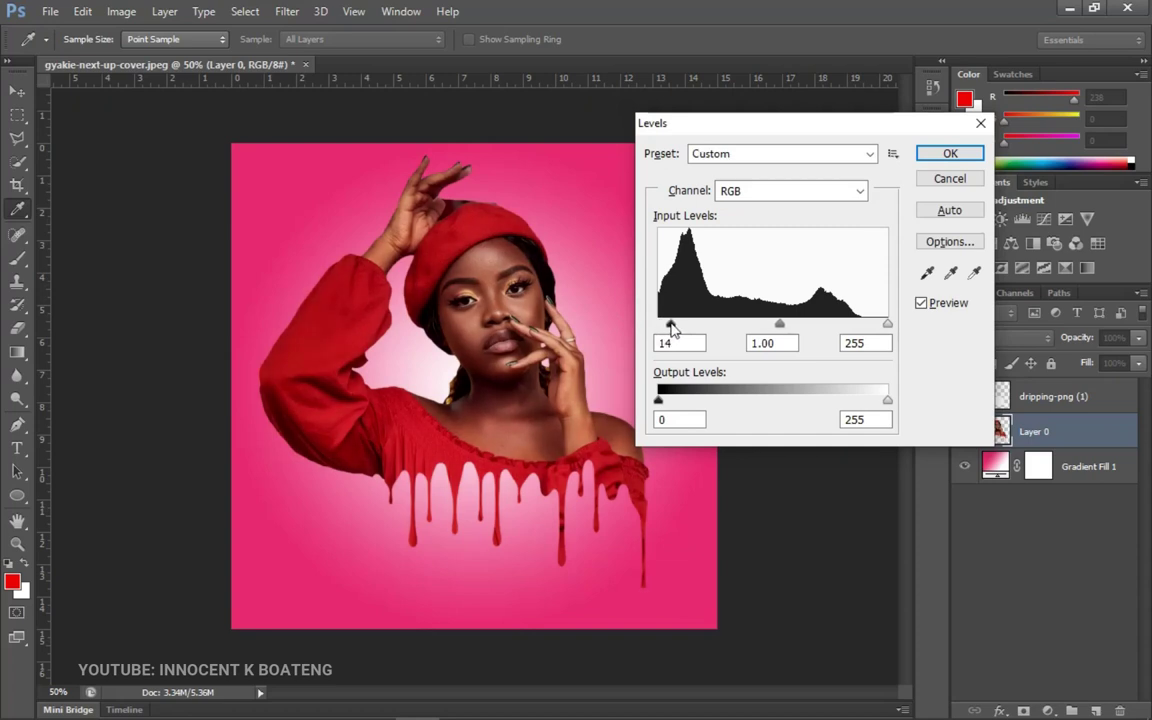
{"action": "left_click", "coordinate": [950, 153]}
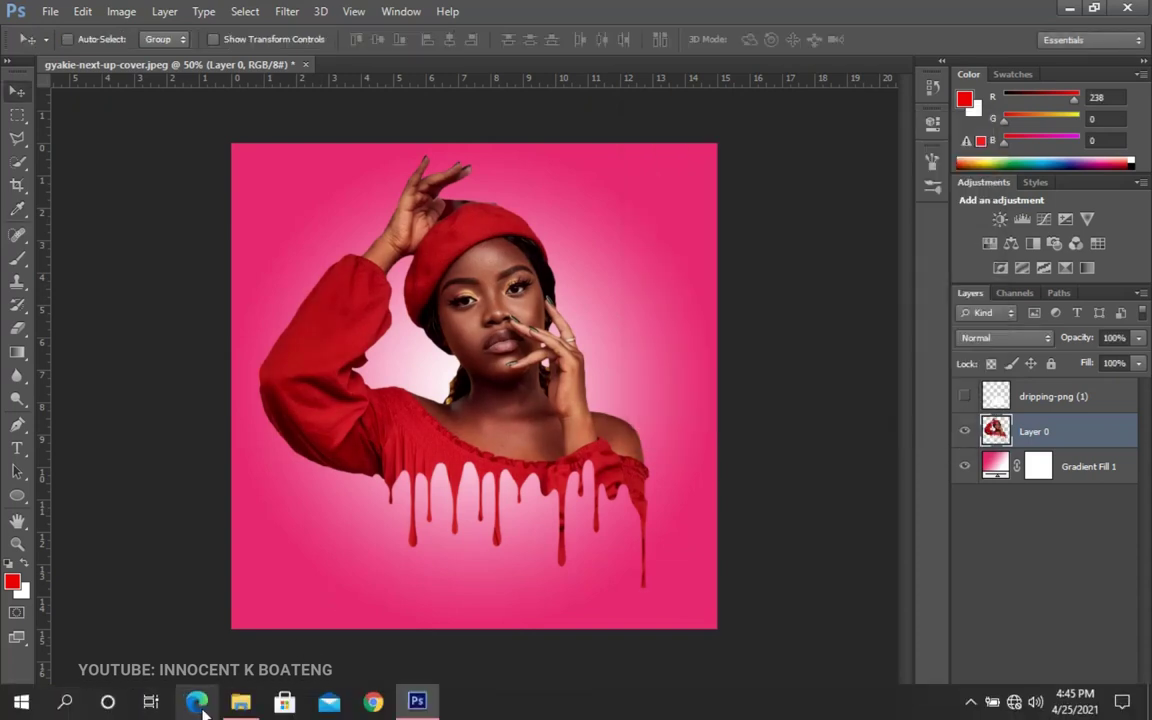
{"action": "left_click", "coordinate": [240, 703]}
{"action": "left_click", "coordinate": [494, 186]}
Open Gyakie.jpg, convert Background to Layer 0, and delete the orange backdrop via Magic Wand
{"action": "left_click_drag", "start_coordinate": [508, 145], "coordinate": [1028, 571]}
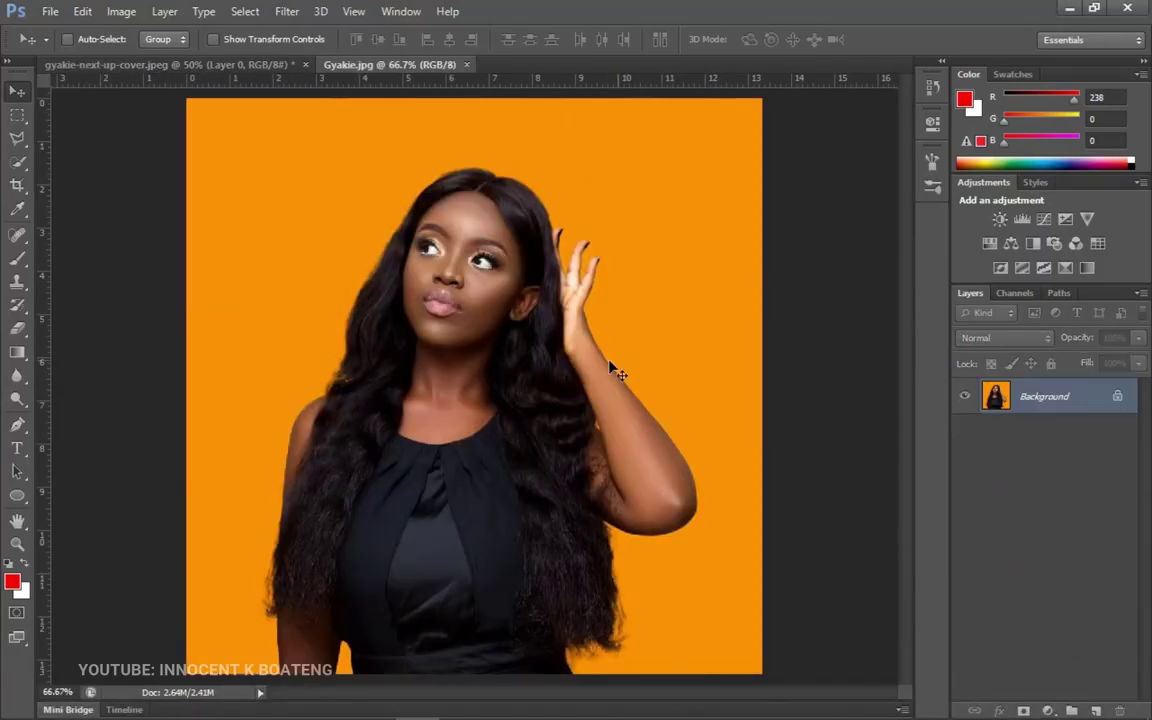
{"action": "double_click", "coordinate": [1084, 407]}
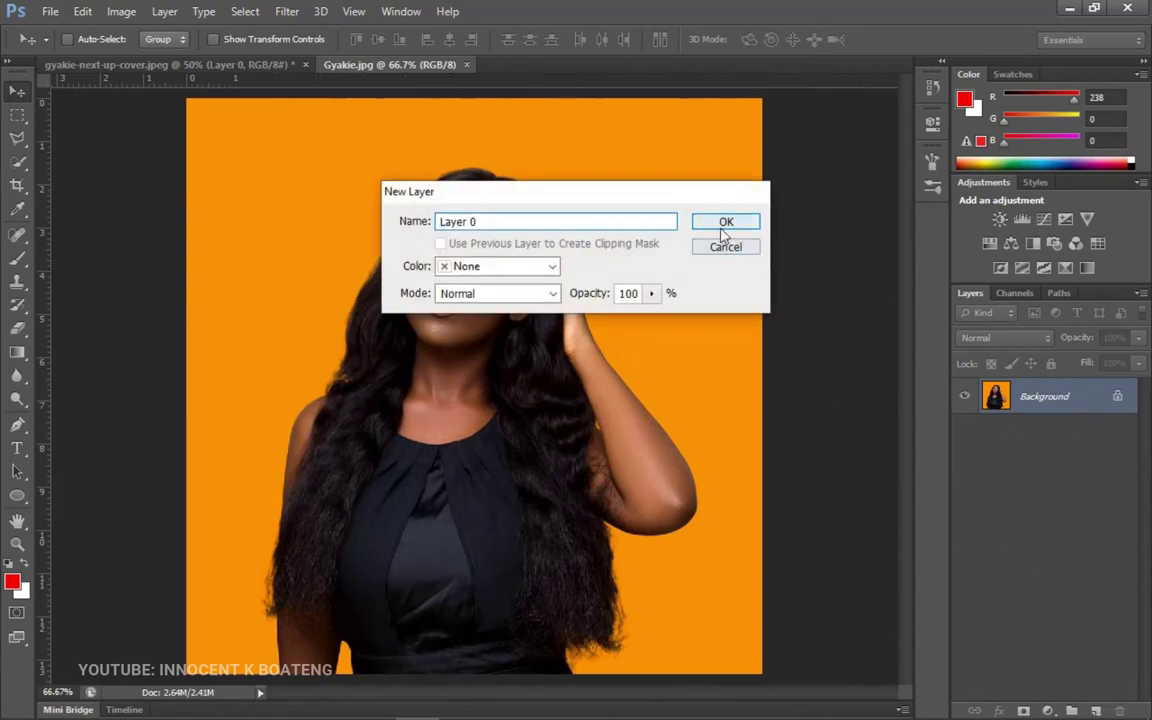
{"action": "left_click", "coordinate": [728, 226]}
{"action": "left_click", "coordinate": [20, 163]}
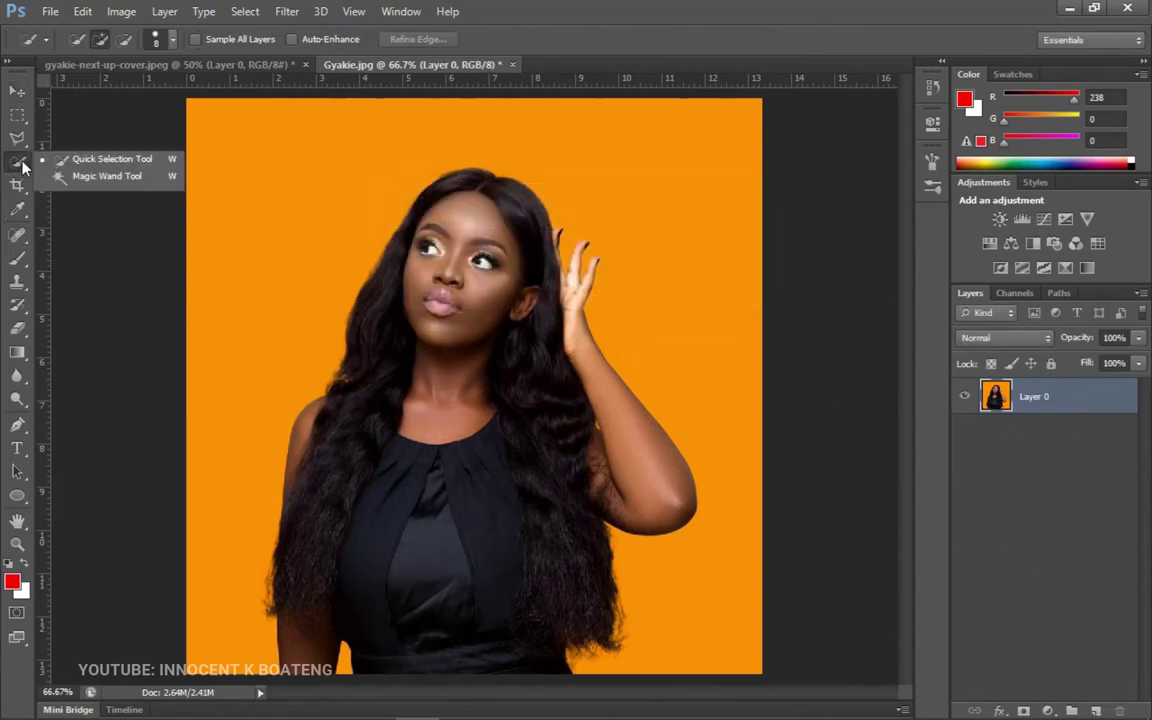
{"action": "left_click", "coordinate": [110, 177]}
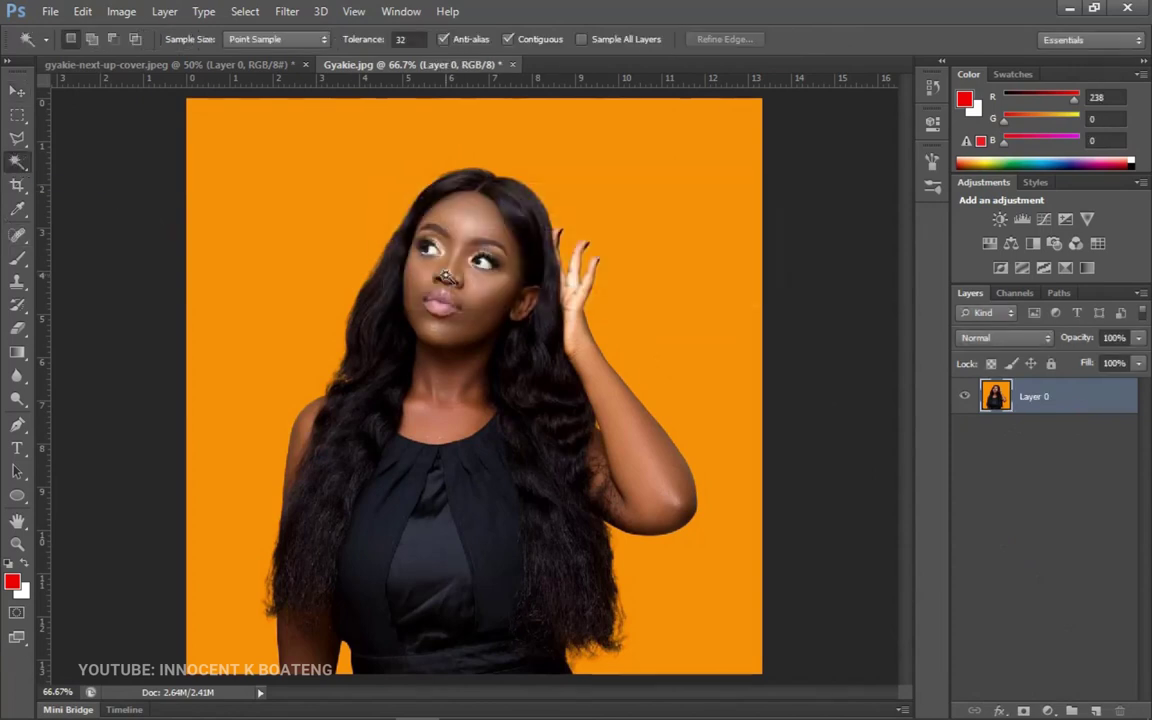
{"action": "left_click", "coordinate": [294, 203]}
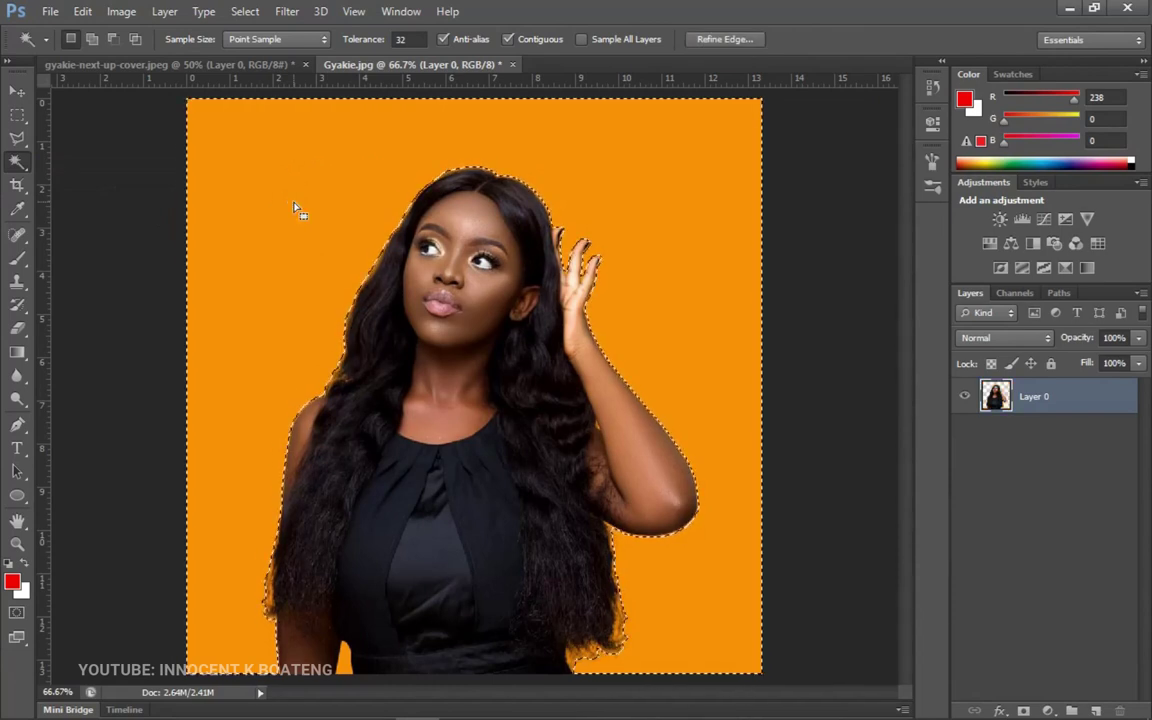
{"action": "key", "text": "Delete"}
Refine the selection edge with Smooth set to 11
{"action": "left_click", "coordinate": [742, 39]}
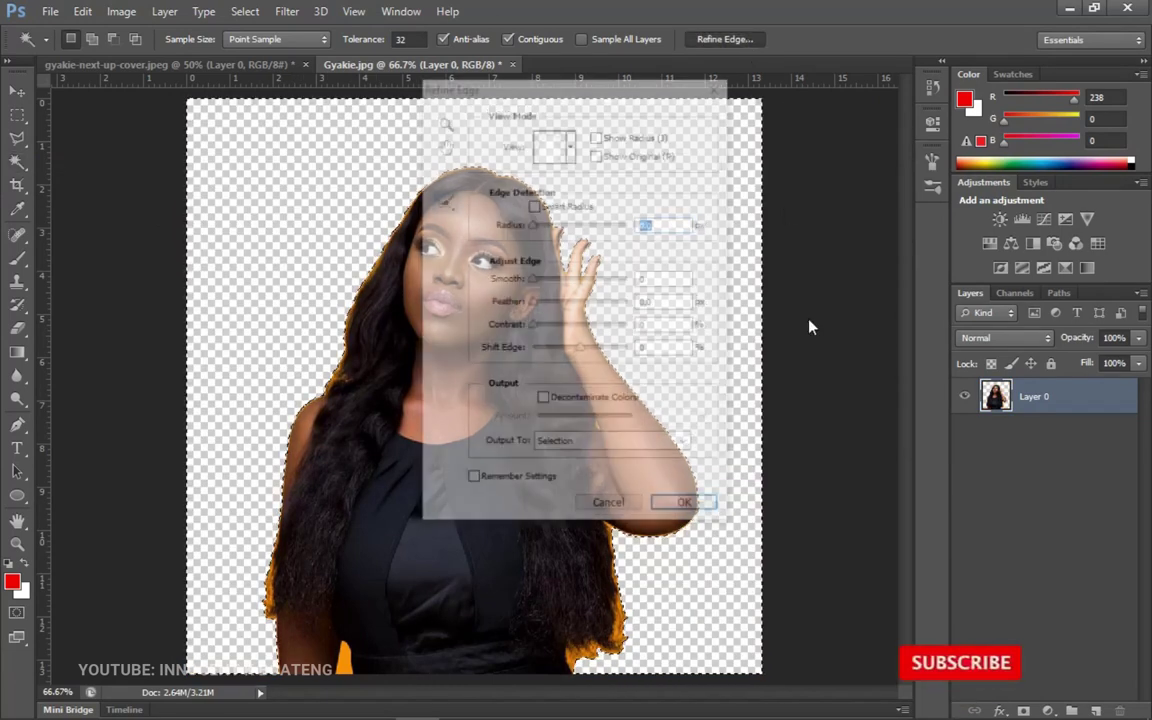
{"action": "left_click", "coordinate": [539, 280]}
{"action": "left_click_drag", "start_coordinate": [541, 285], "coordinate": [550, 285]}
{"action": "left_click", "coordinate": [676, 300]}
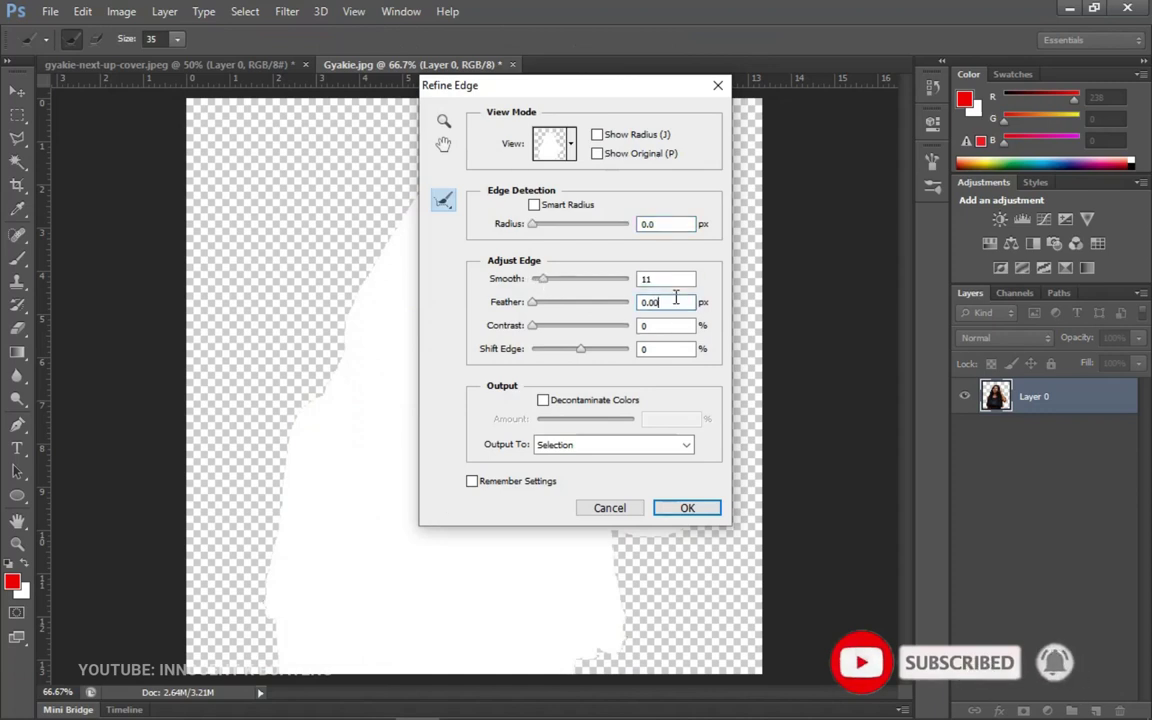
{"action": "key", "text": "Return"}
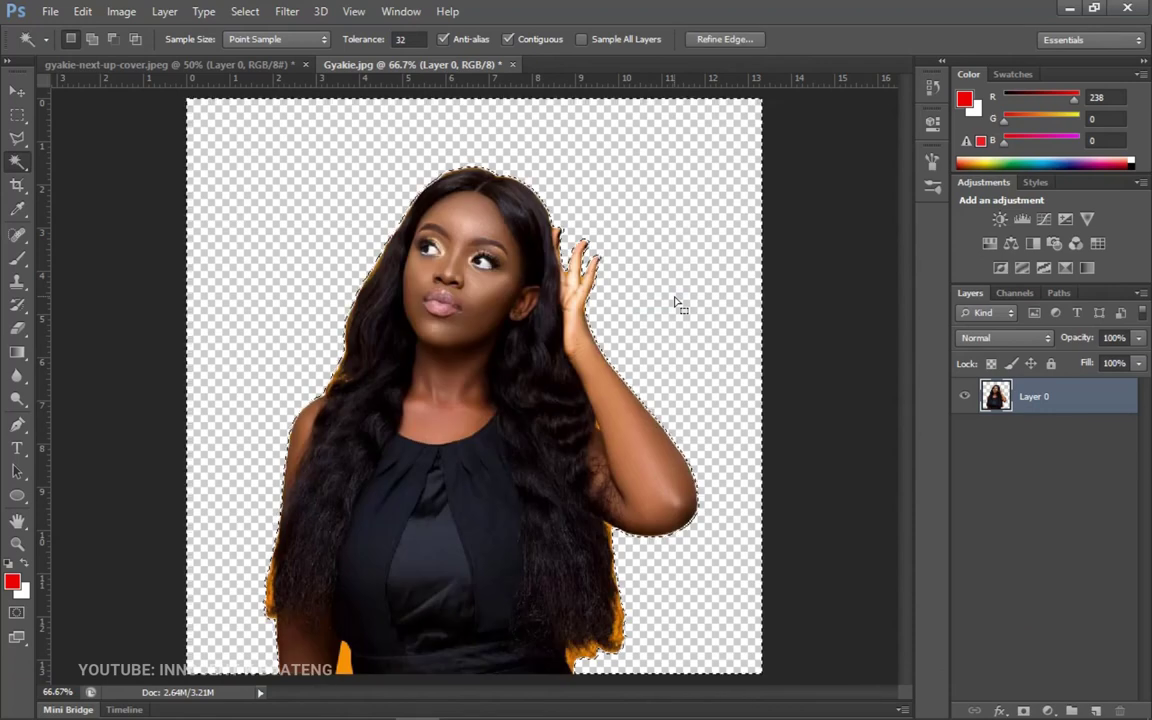
Deselect, clear a stray selection near her lower body, and fit the image to the window
{"action": "key", "text": "ctrl+d"}
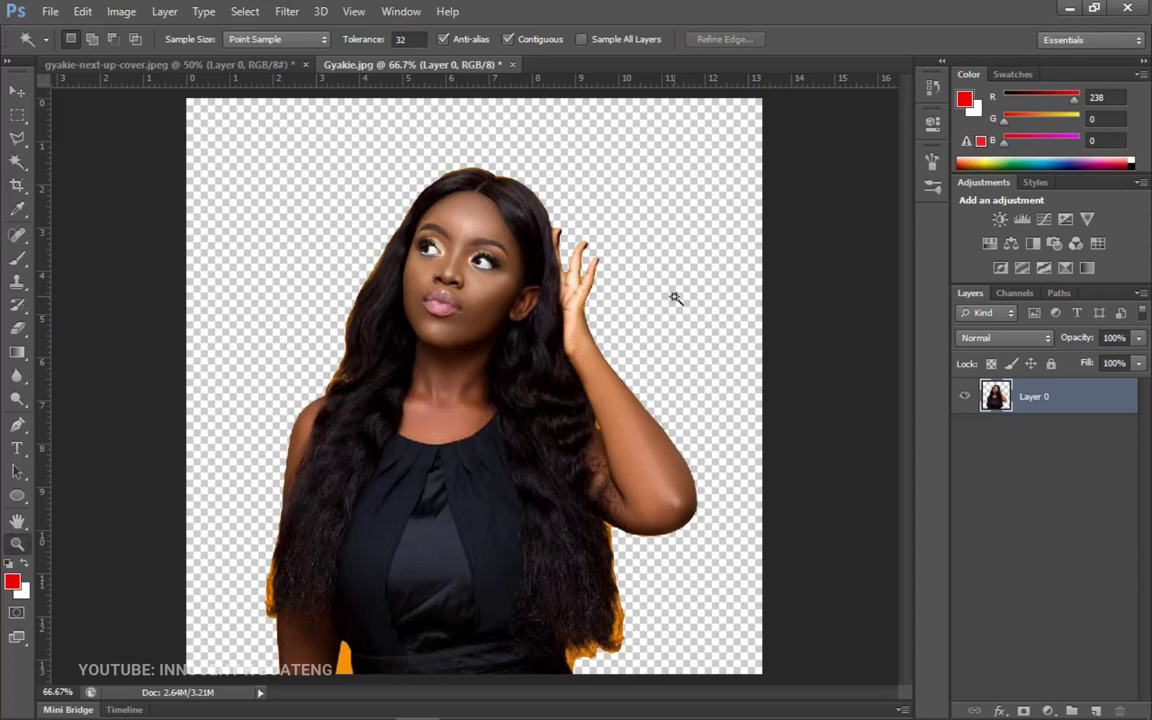
{"action": "left_click", "coordinate": [360, 600]}
{"action": "left_click", "coordinate": [363, 548]}
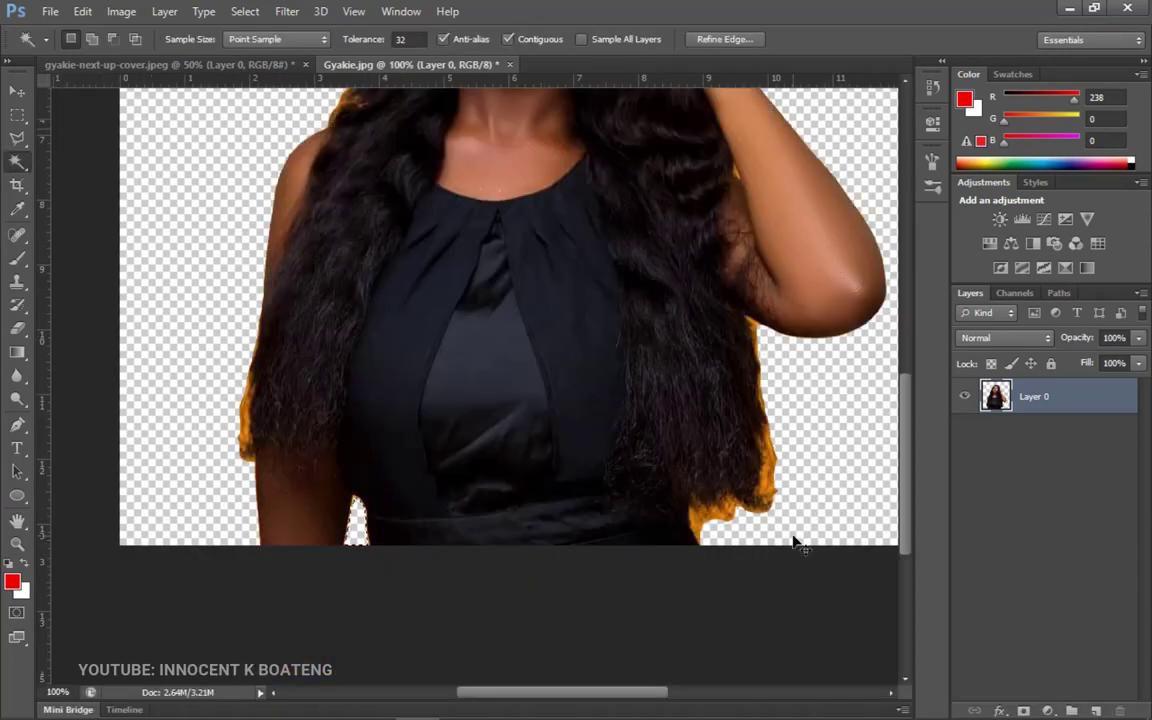
{"action": "key", "text": "ctrl+d"}
{"action": "key", "text": "ctrl+minus"}
{"action": "key", "text": "ctrl+minus"}
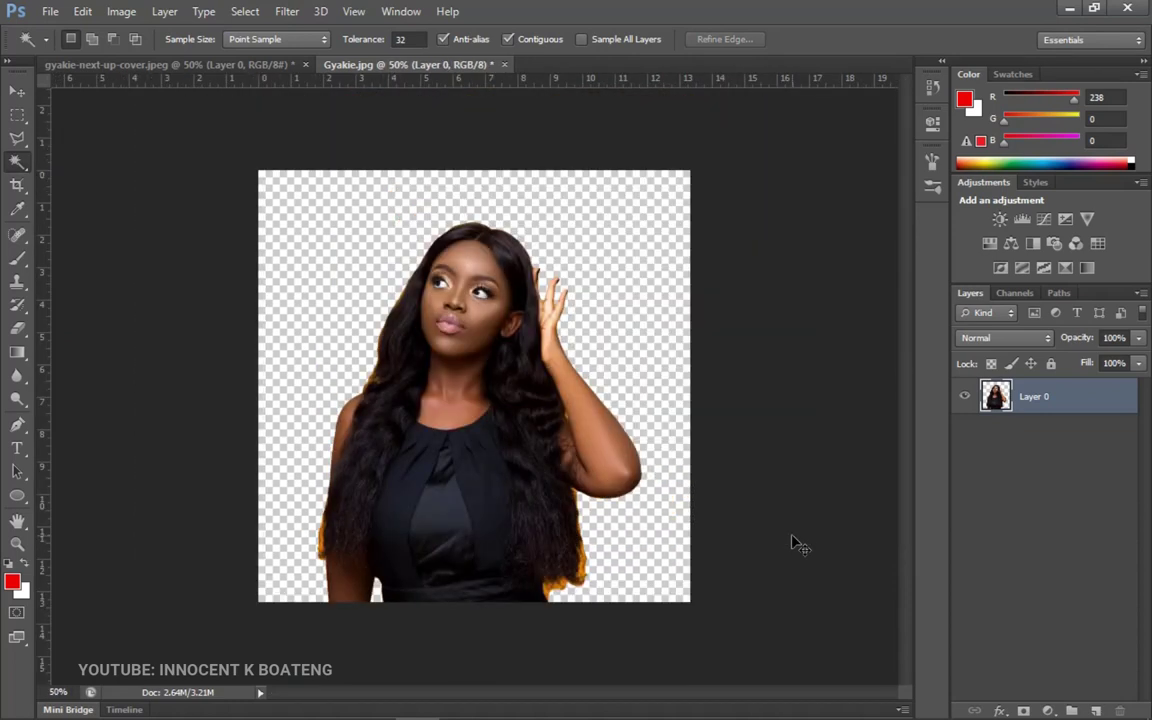
{"action": "key", "text": "ctrl+0"}
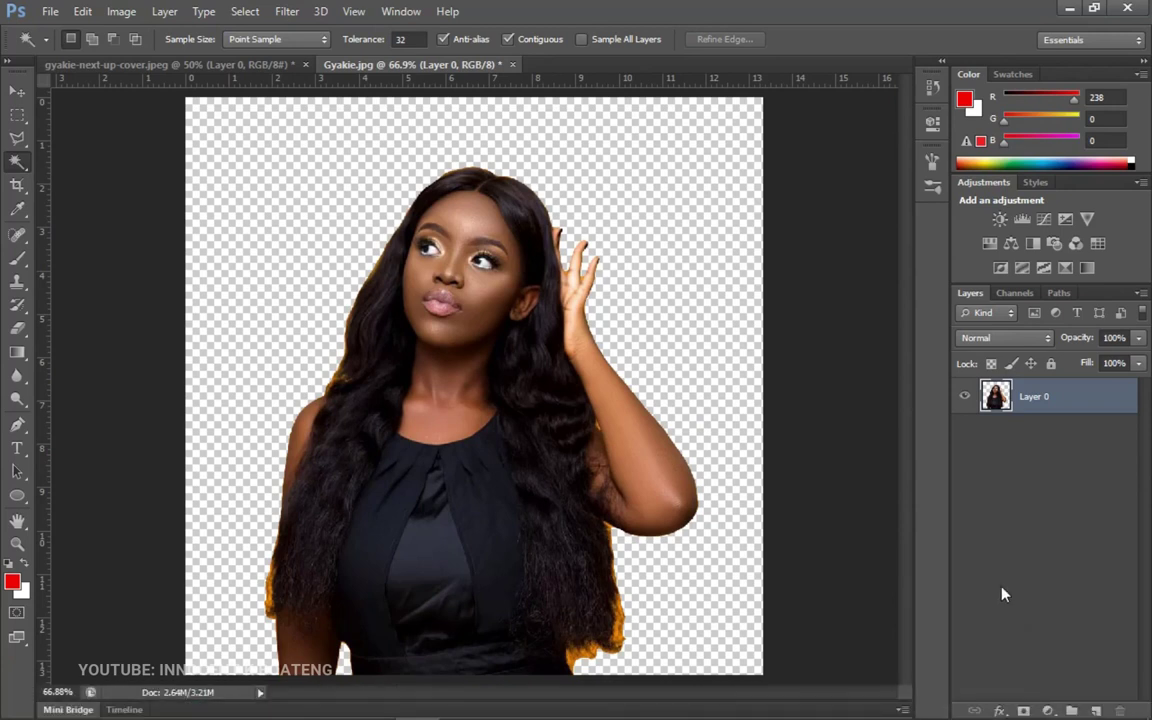
{"action": "left_click", "coordinate": [1047, 711]}
Add a Solid Color fill layer below Layer 0 and set it to orange cc6e00
{"action": "left_click", "coordinate": [1029, 313]}
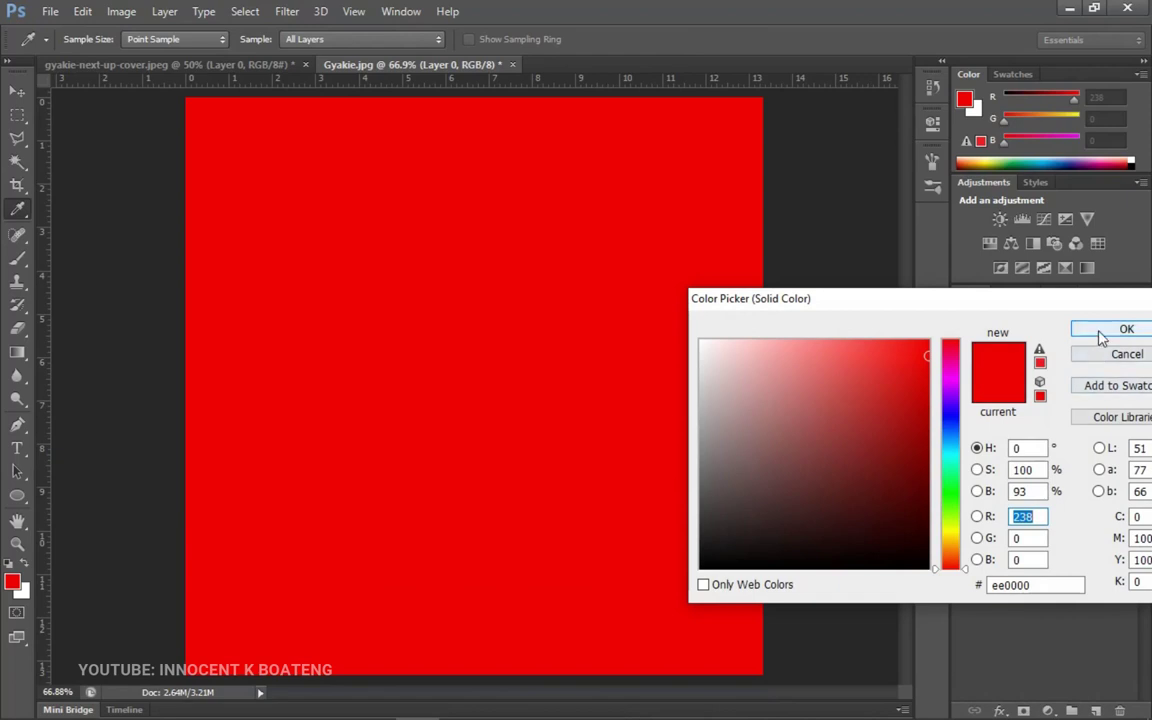
{"action": "left_click", "coordinate": [1100, 337]}
{"action": "left_click_drag", "start_coordinate": [1090, 412], "coordinate": [1078, 471]}
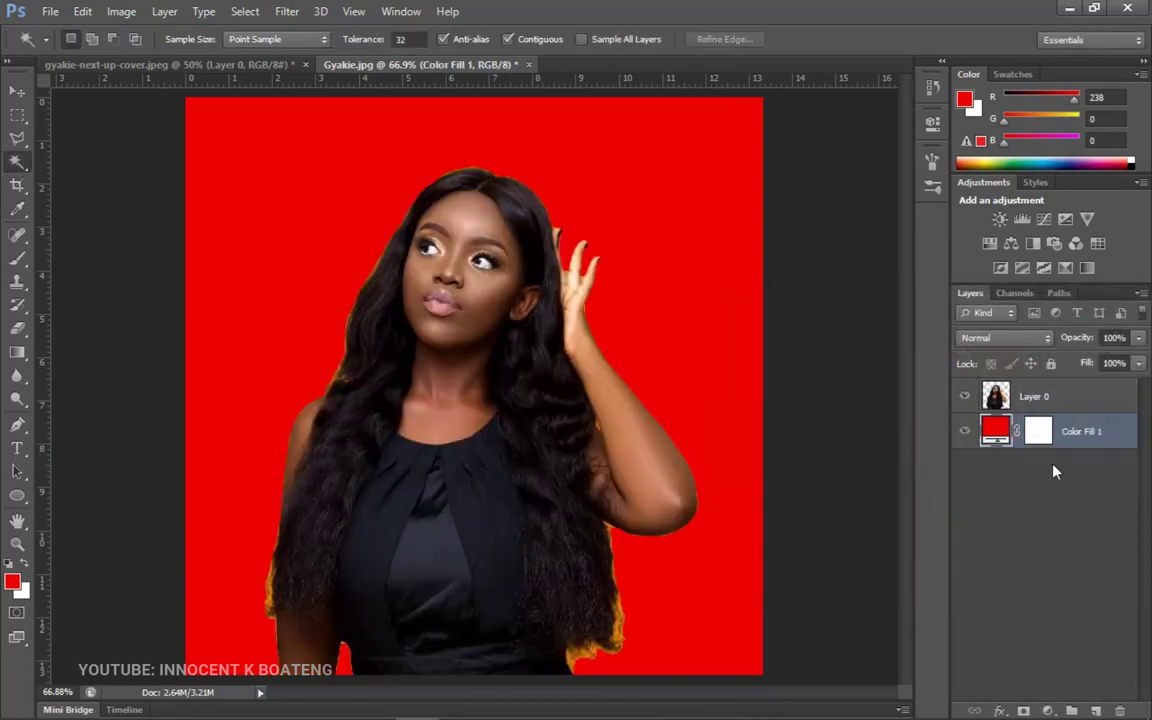
{"action": "double_click", "coordinate": [996, 432]}
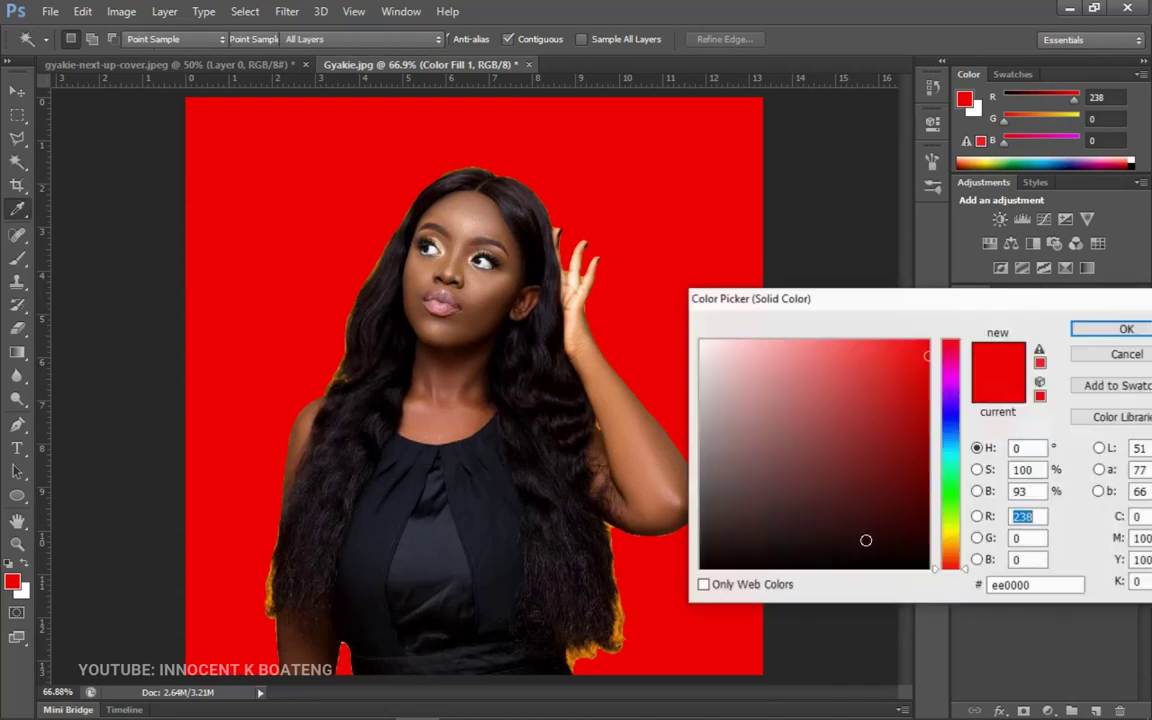
{"action": "left_click", "coordinate": [589, 653]}
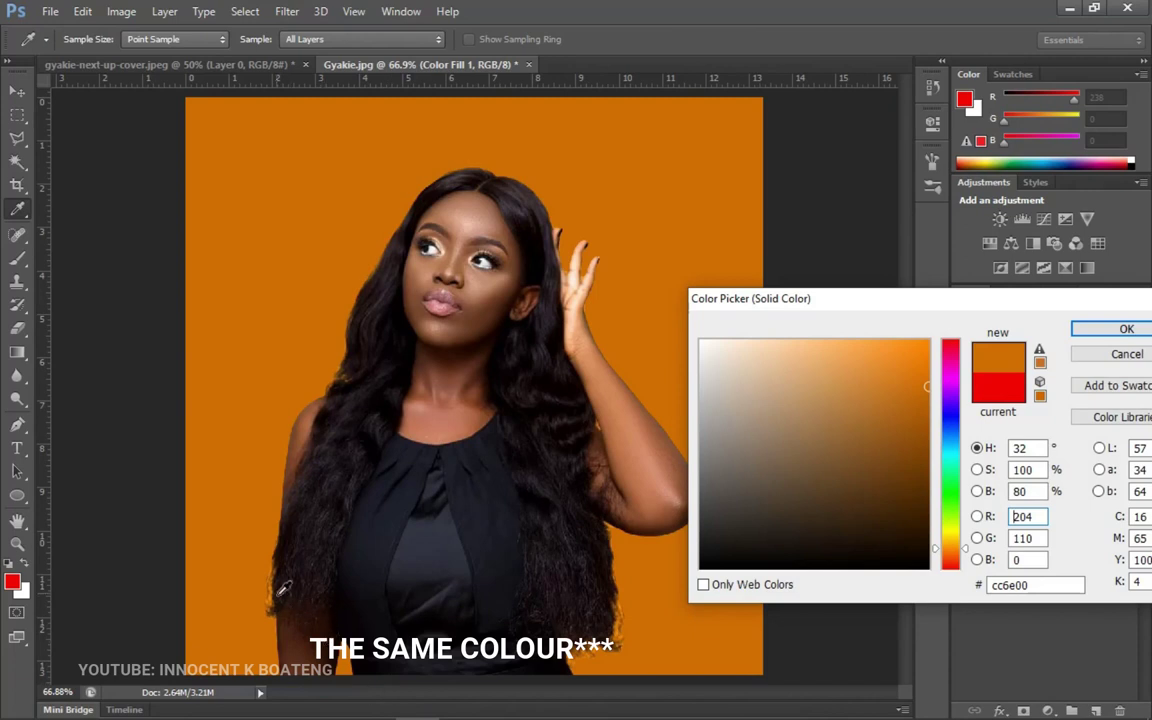
{"action": "left_click", "coordinate": [1113, 330]}
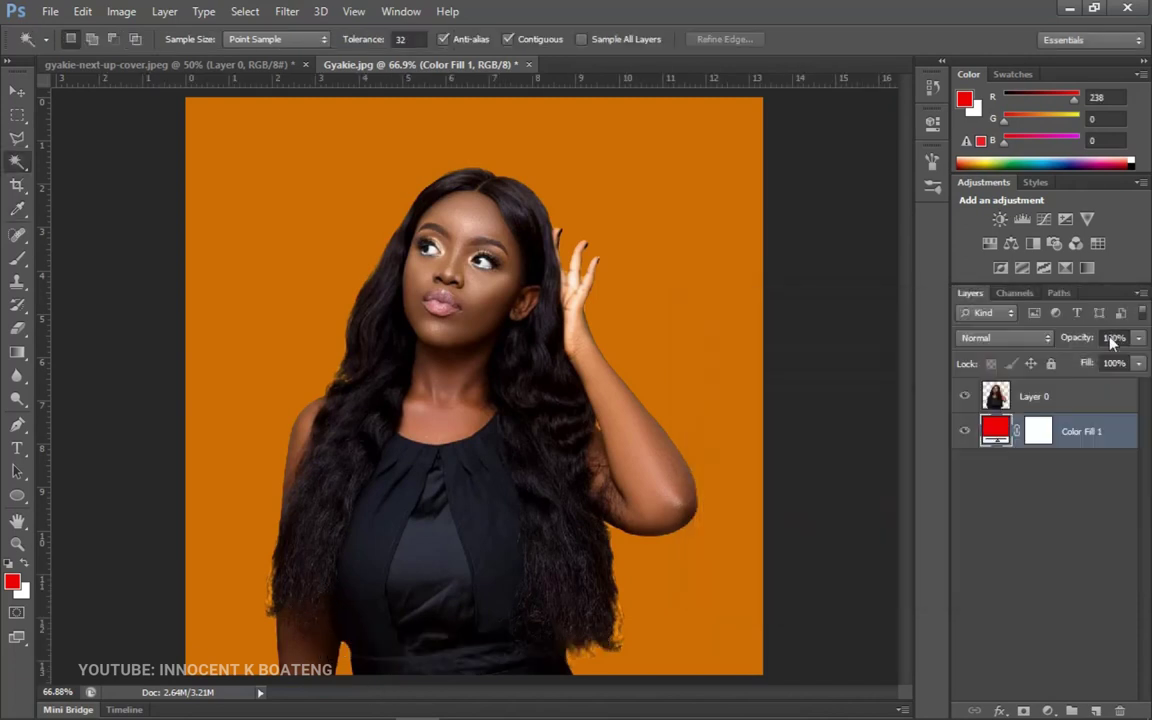
Shrink the woman's layer to about 75% and raise her about 55 px
{"action": "left_click", "coordinate": [1037, 400]}
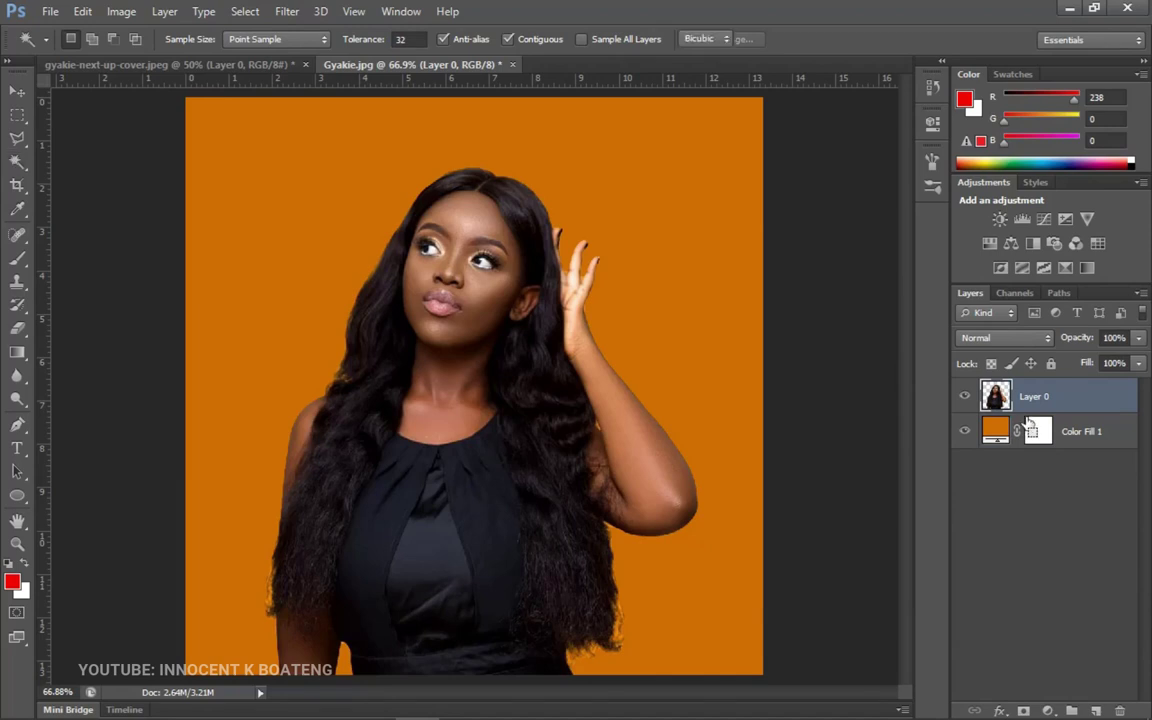
{"action": "key", "text": "ctrl+t"}
{"action": "left_click_drag", "start_coordinate": [707, 677], "coordinate": [648, 611]}
{"action": "left_click_drag", "start_coordinate": [589, 581], "coordinate": [590, 513]}
{"action": "key", "text": "Return"}
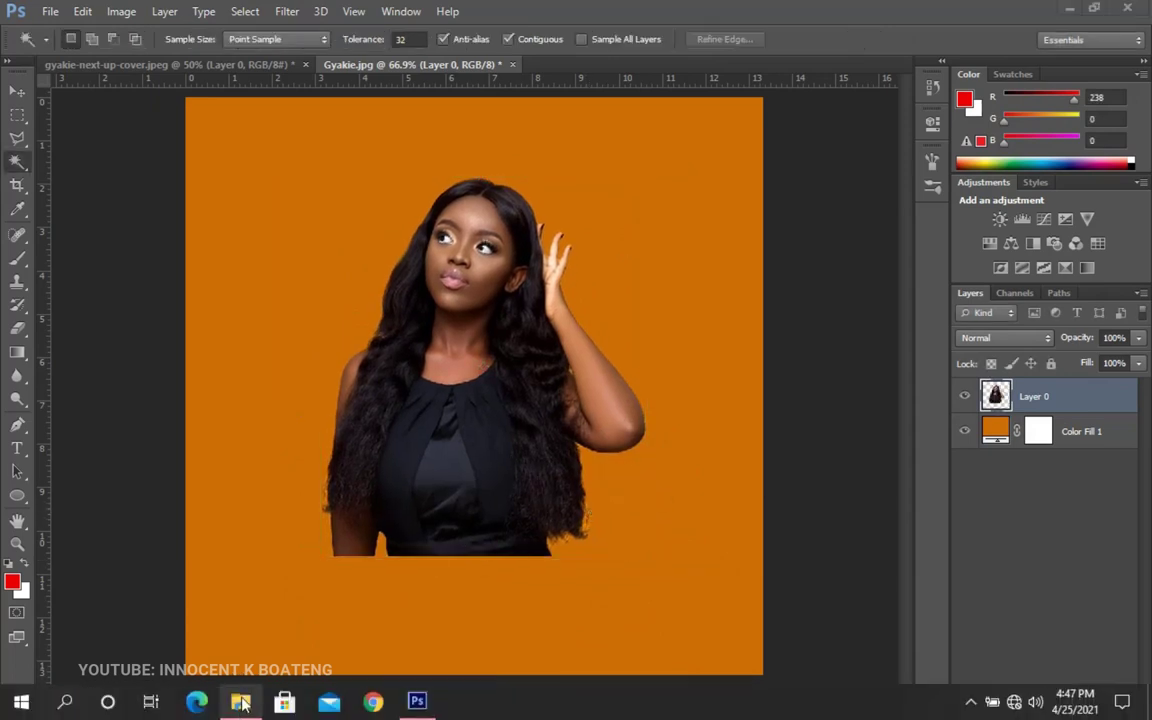
{"action": "left_click", "coordinate": [237, 701]}
Place dripping-png (1) over her lower body, scaled to about 70% with drips starting at the chest
{"action": "left_click_drag", "start_coordinate": [393, 172], "coordinate": [546, 513]}
{"action": "left_click_drag", "start_coordinate": [592, 383], "coordinate": [593, 500]}
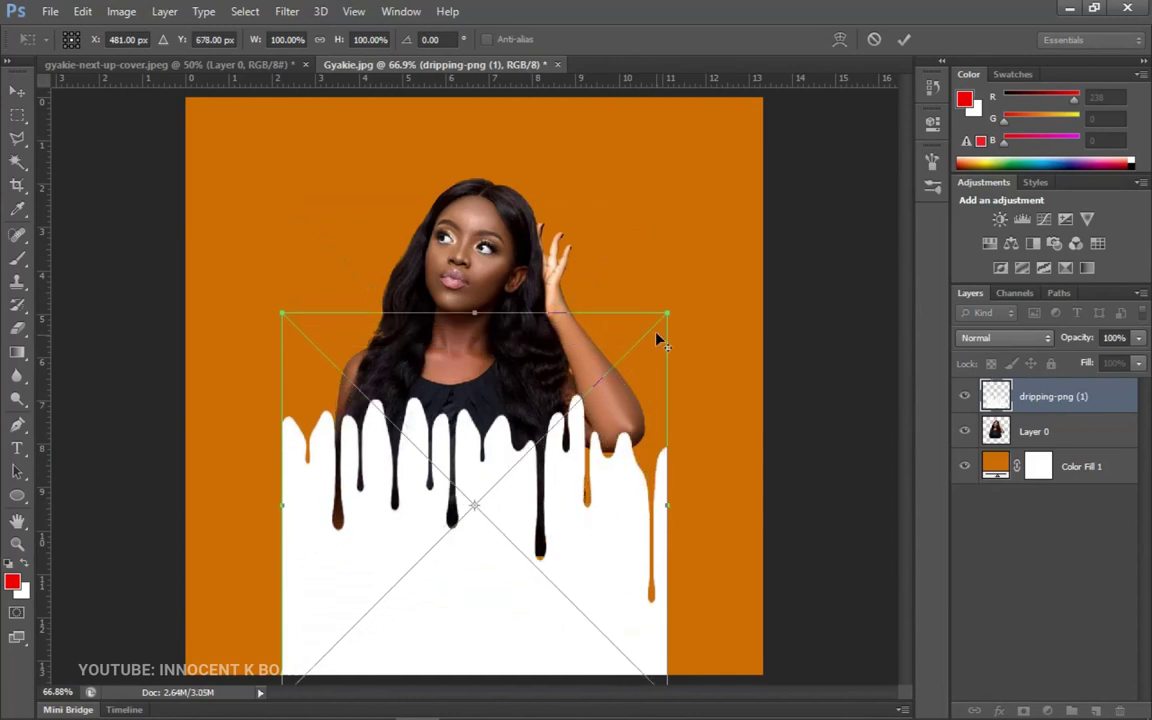
{"action": "left_click_drag", "start_coordinate": [666, 315], "coordinate": [616, 364]}
{"action": "left_click_drag", "start_coordinate": [594, 468], "coordinate": [571, 473]}
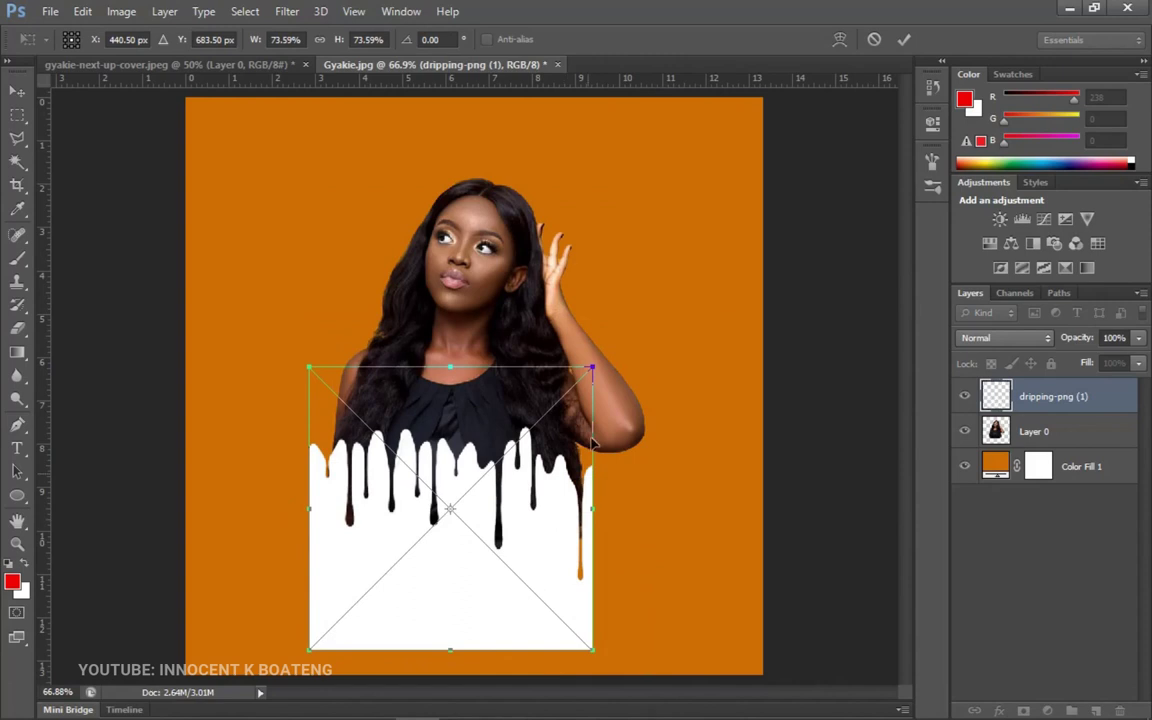
{"action": "left_click_drag", "start_coordinate": [592, 367], "coordinate": [586, 373]}
{"action": "mouse_move", "coordinate": [580, 525]}
{"action": "left_mouse_down"}
{"action": "mouse_move", "coordinate": [576, 501]}
{"action": "mouse_move", "coordinate": [580, 522]}
{"action": "left_mouse_up"}
{"action": "key", "text": "Return"}
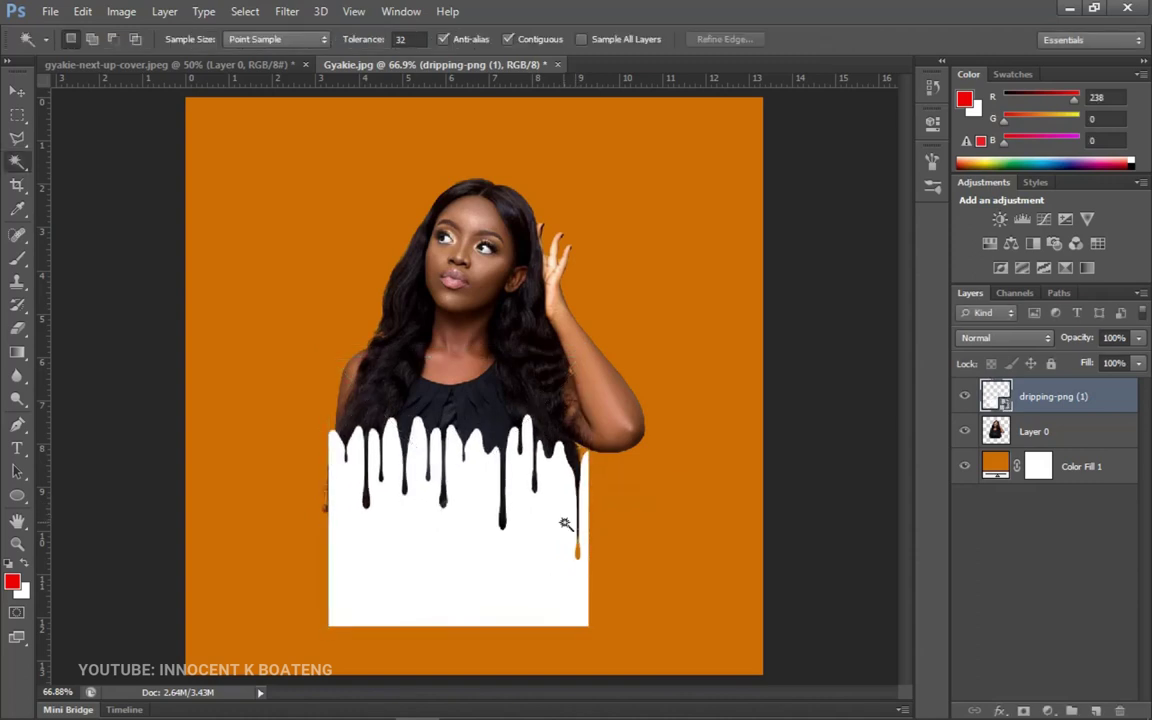
Rasterize the drip layer, cut its shape out of Layer 0, and hide the drip layer
{"action": "key", "text": "v"}
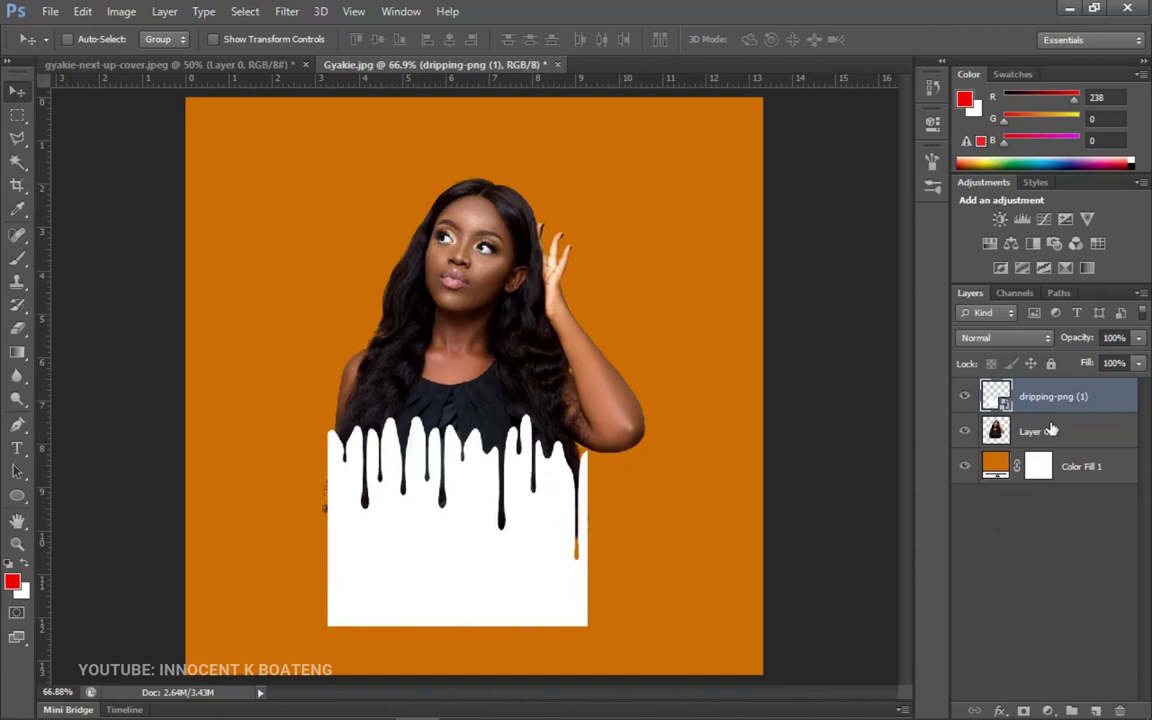
{"action": "right_click", "coordinate": [1047, 405]}
{"action": "left_click", "coordinate": [828, 288]}
{"action": "left_click", "coordinate": [999, 402], "text": "ctrl"}
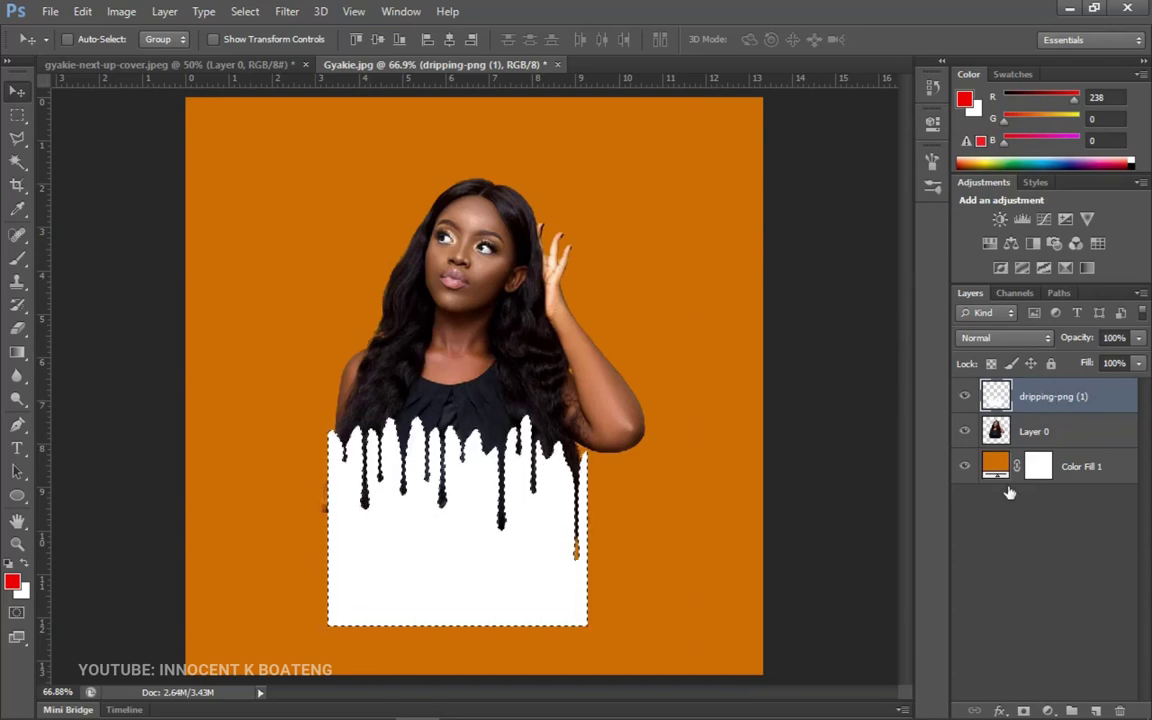
{"action": "left_click", "coordinate": [1057, 435]}
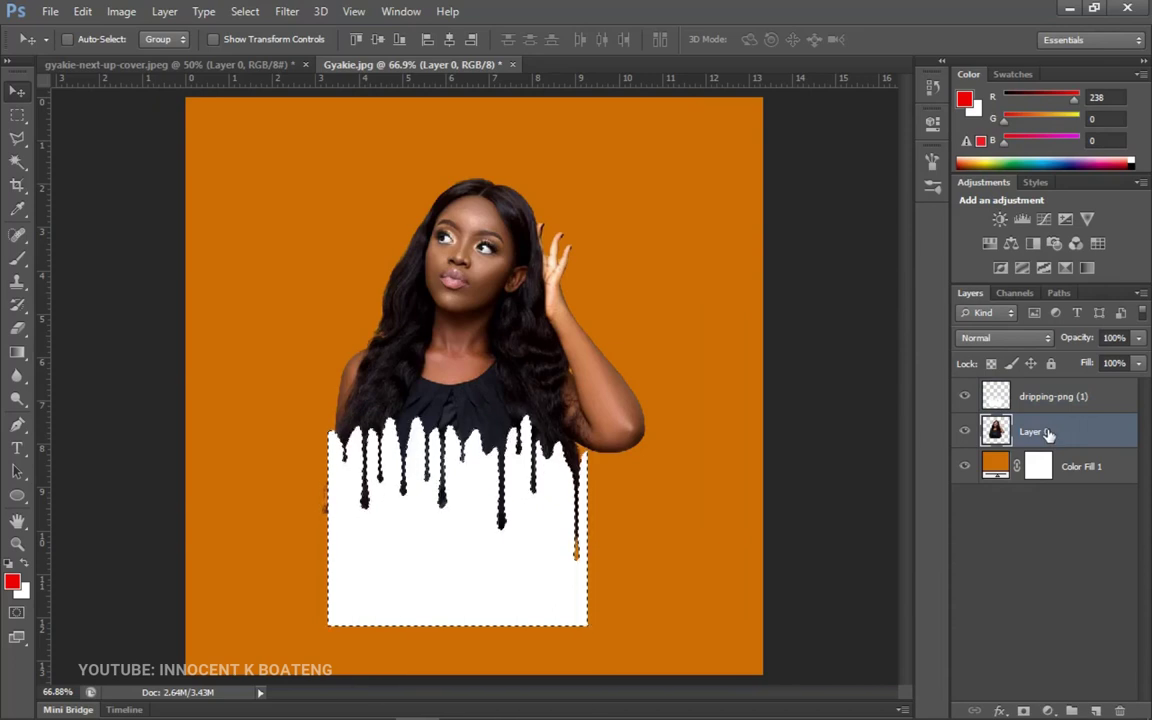
{"action": "key", "text": "ctrl+d"}
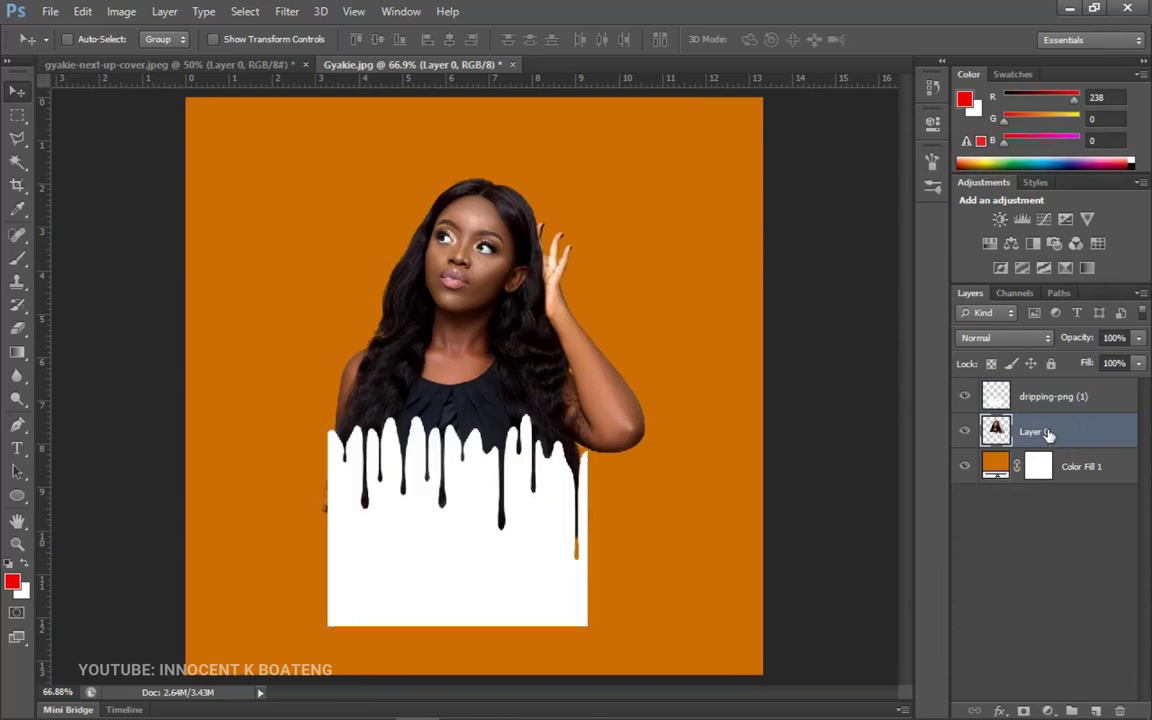
{"action": "left_click", "coordinate": [965, 400]}
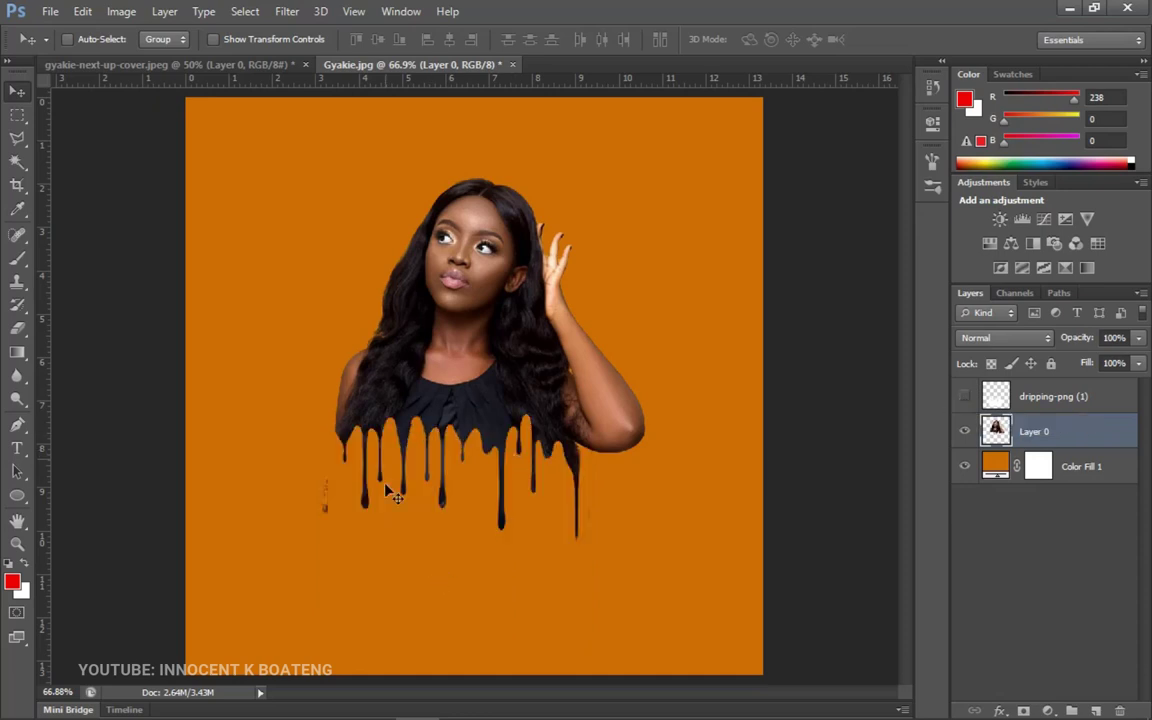
Erase the stray fragments left and right of the drips with the Eraser
{"action": "left_click", "coordinate": [525, 532], "text": "ctrl"}
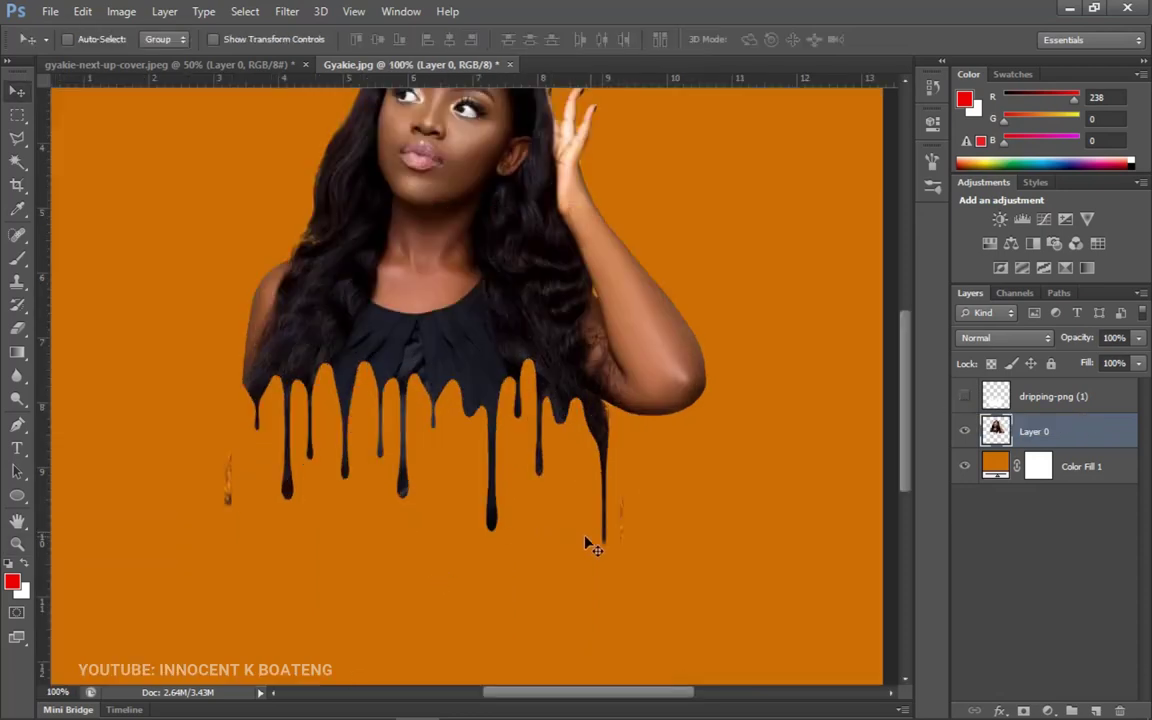
{"action": "left_click_drag", "start_coordinate": [589, 545], "coordinate": [706, 449]}
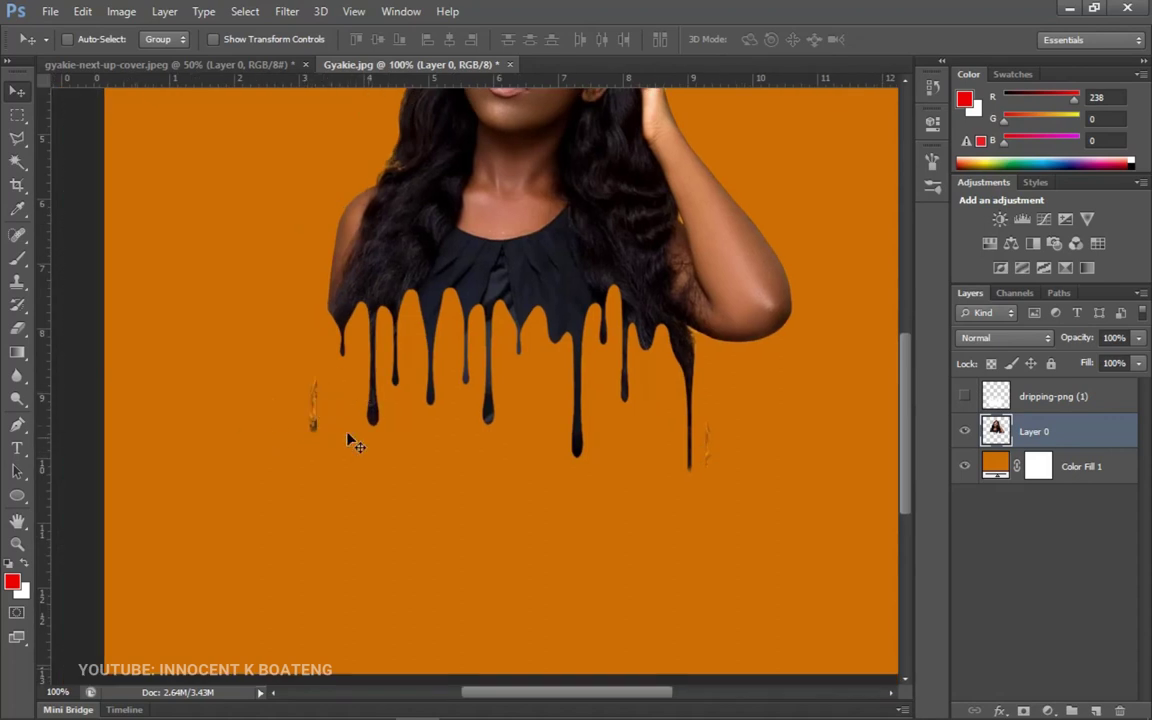
{"action": "key", "text": "e"}
{"action": "left_click_drag", "start_coordinate": [317, 433], "coordinate": [315, 374]}
{"action": "left_click_drag", "start_coordinate": [720, 465], "coordinate": [713, 421]}
{"action": "key", "text": "ctrl+minus"}
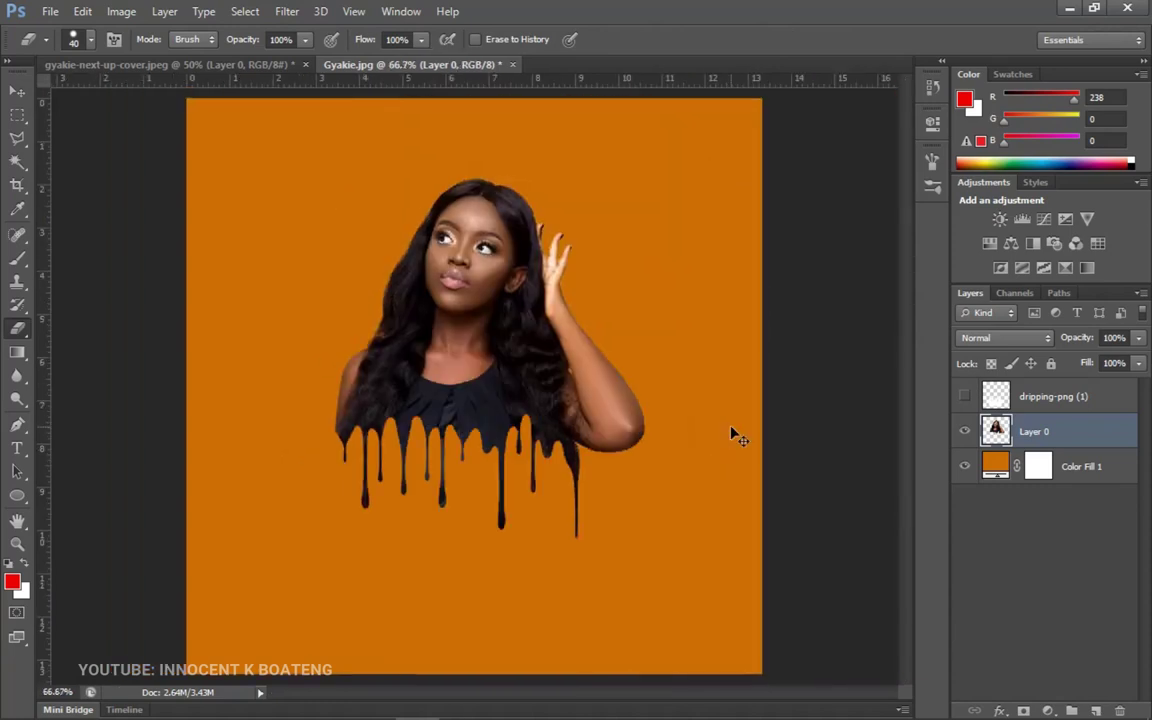
Draw an ellipse circle behind the woman's head, above Color Fill 1
{"action": "left_click", "coordinate": [1072, 466]}
{"action": "left_click_drag", "start_coordinate": [17, 495], "coordinate": [82, 505]}
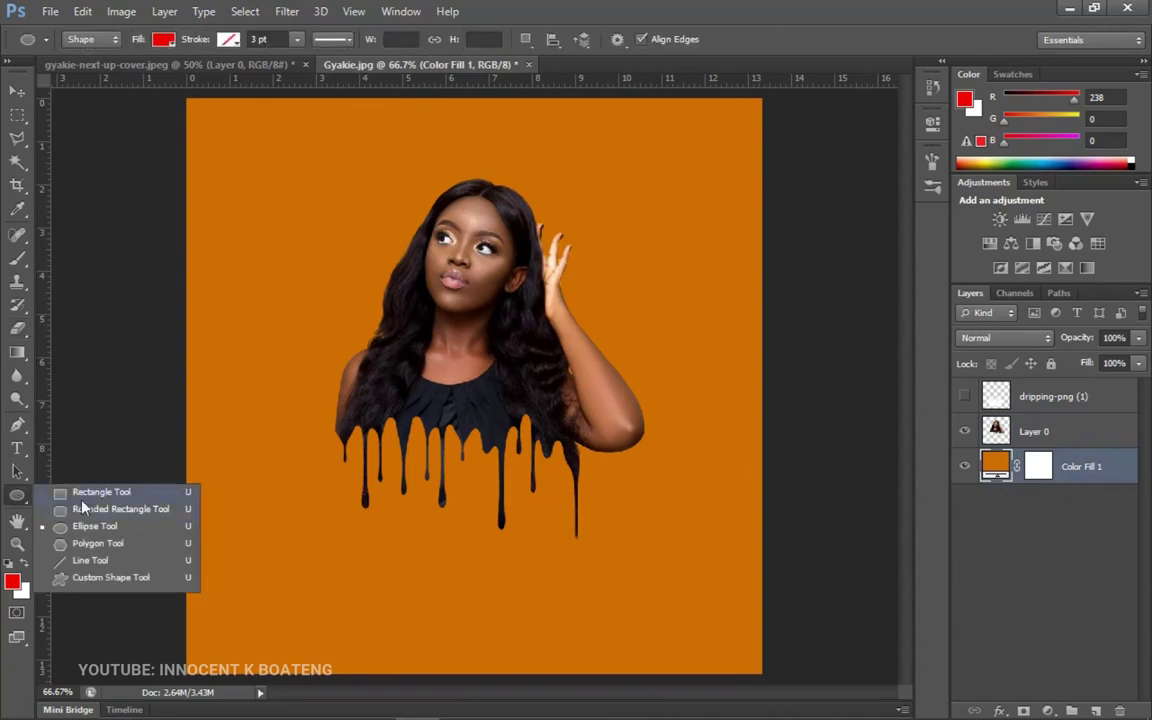
{"action": "left_click", "coordinate": [109, 531]}
{"action": "left_click_drag", "start_coordinate": [330, 148], "coordinate": [622, 596]}
{"action": "key", "text": "ctrl+a"}
{"action": "key", "text": "v"}
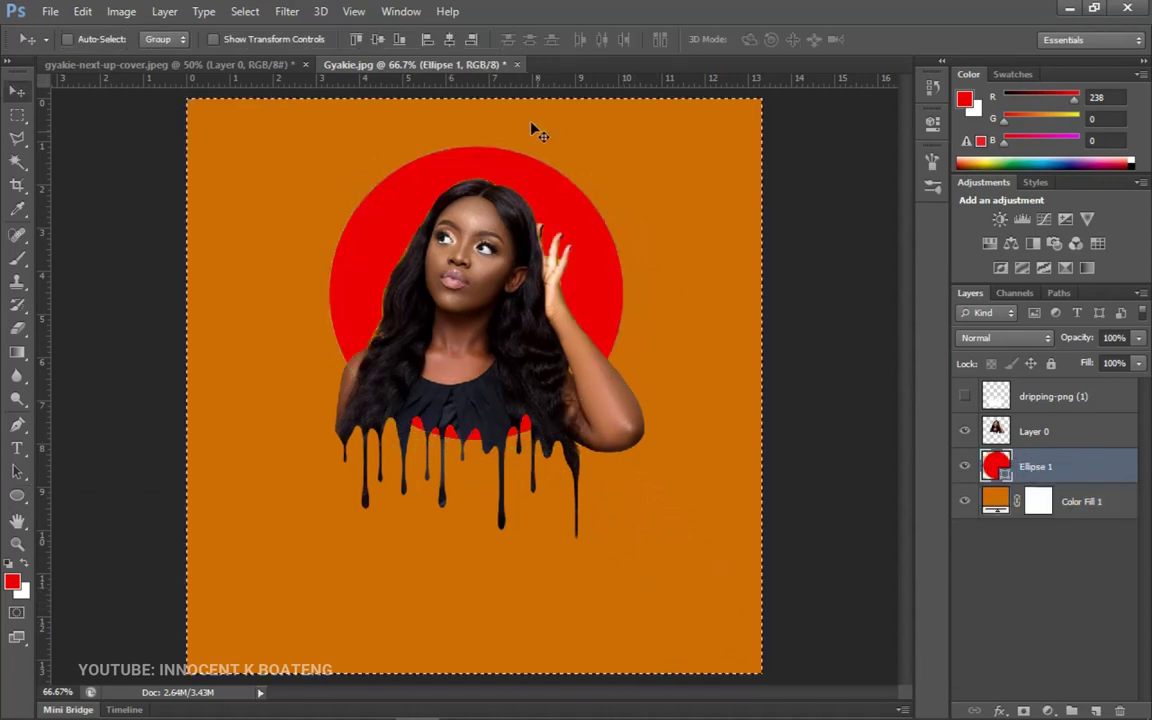
{"action": "key", "text": "ctrl+d"}
{"action": "left_click_drag", "start_coordinate": [586, 303], "coordinate": [579, 301]}
Fill the circle white, move it and Layer 0 down together, then hide Ellipse 1
{"action": "double_click", "coordinate": [997, 466]}
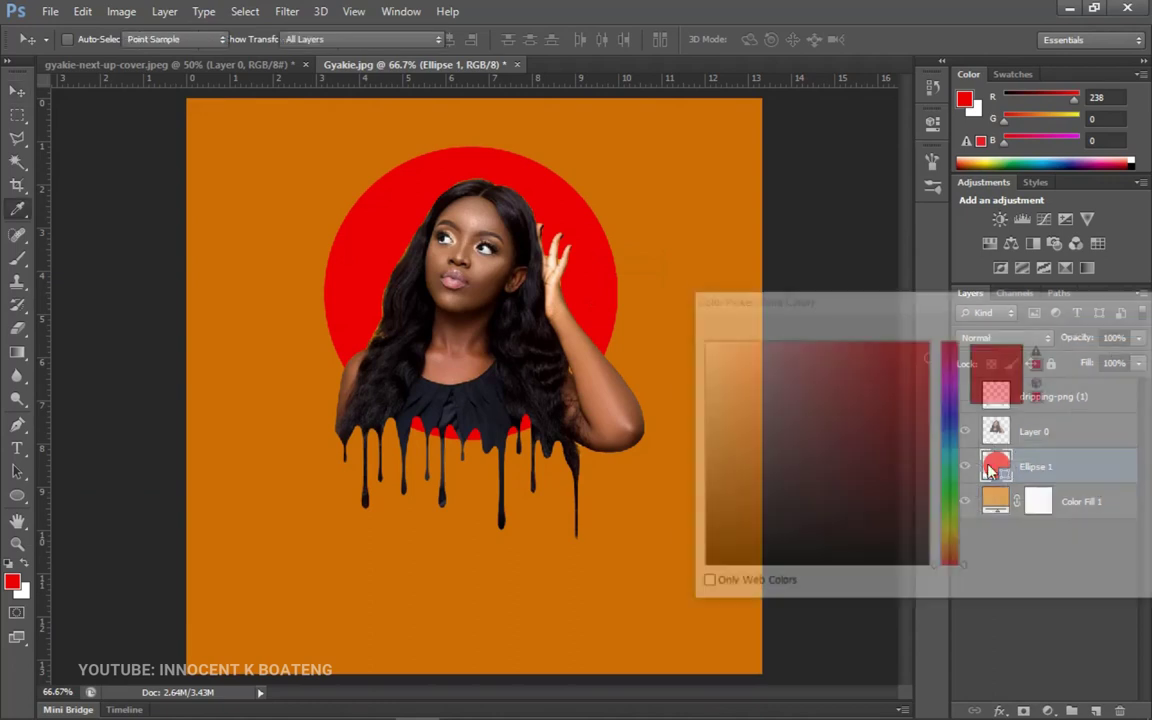
{"action": "left_click_drag", "start_coordinate": [733, 383], "coordinate": [597, 239]}
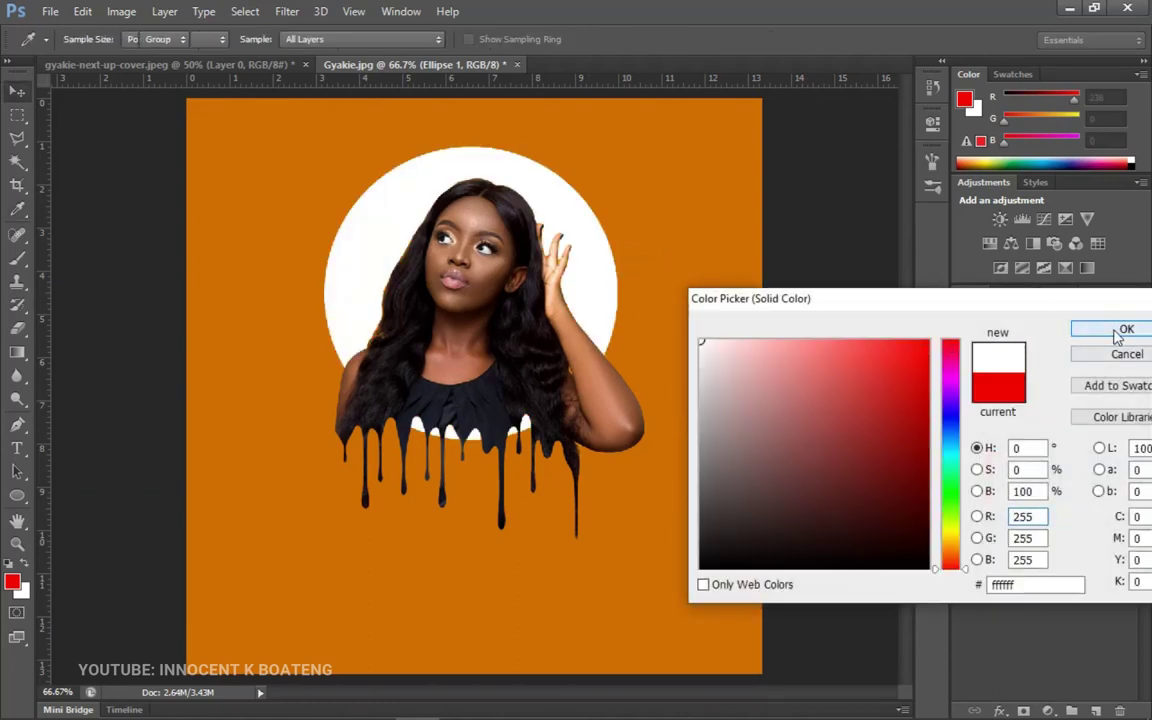
{"action": "left_click", "coordinate": [1125, 330]}
{"action": "left_click", "coordinate": [1106, 436], "text": "shift"}
{"action": "left_click_drag", "start_coordinate": [566, 261], "coordinate": [566, 329]}
{"action": "left_click", "coordinate": [1005, 468]}
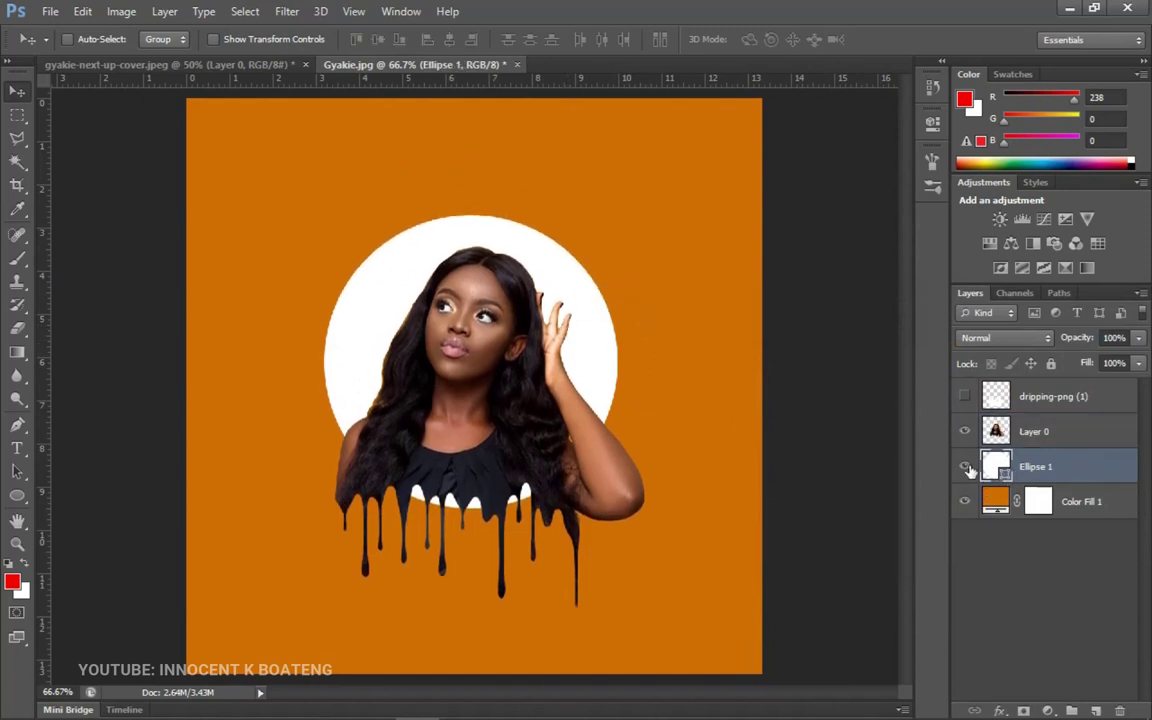
{"action": "left_click", "coordinate": [966, 467]}
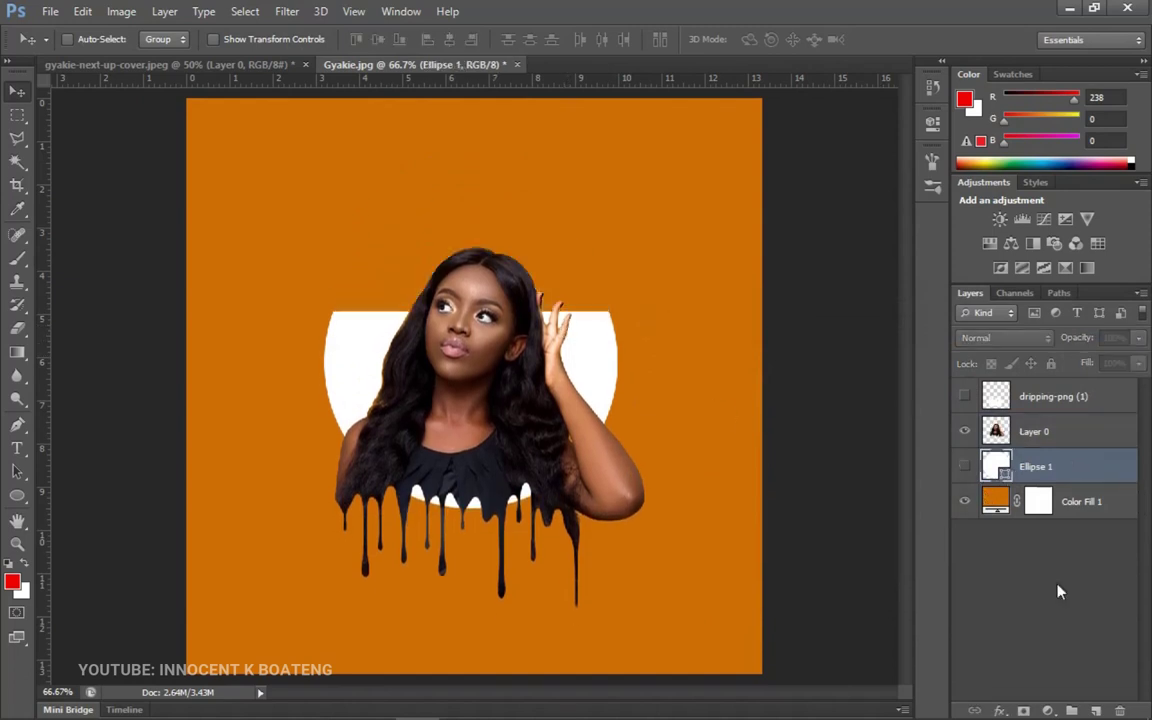
On a new layer, stamp red 700 px splatters around her head, shoulder and lower left
{"action": "left_click", "coordinate": [1096, 710]}
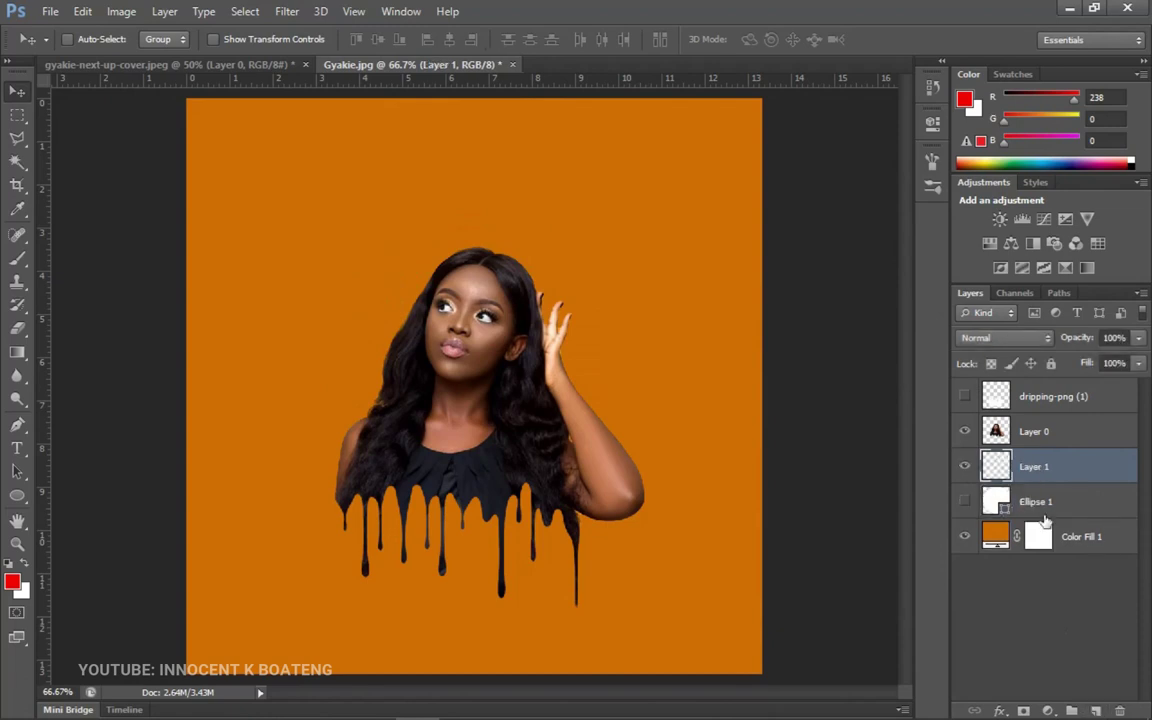
{"action": "key", "text": "b"}
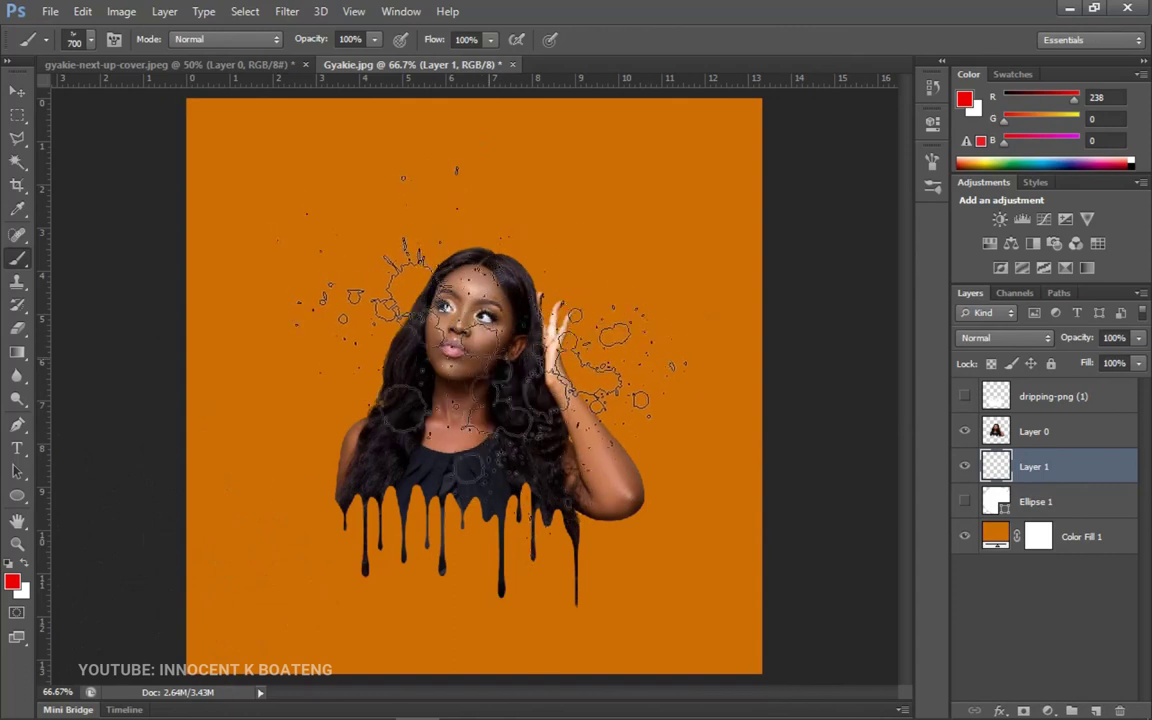
{"action": "mouse_move", "coordinate": [487, 325]}
{"action": "left_mouse_down"}
{"action": "mouse_move", "coordinate": [570, 308]}
{"action": "mouse_move", "coordinate": [600, 330]}
{"action": "mouse_move", "coordinate": [590, 335]}
{"action": "left_mouse_up"}
{"action": "left_click", "coordinate": [378, 430]}
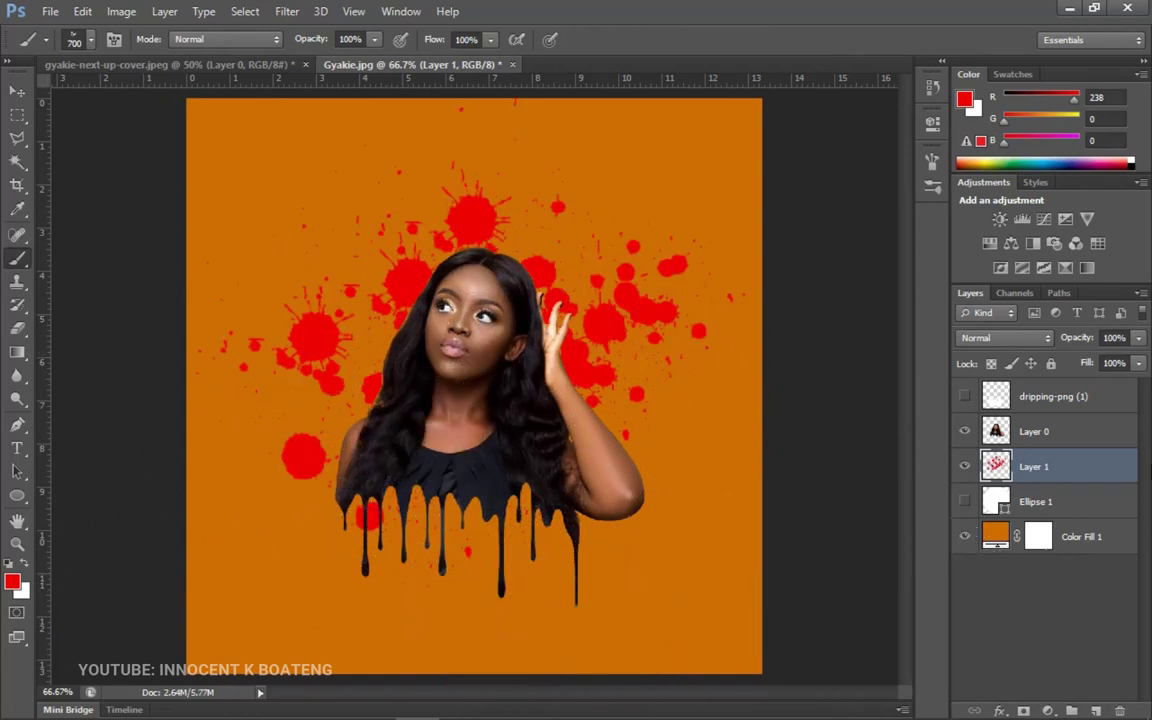
Shift the splatters' hue by about +8 with Hue/Saturation and apply it
{"action": "key", "text": "v"}
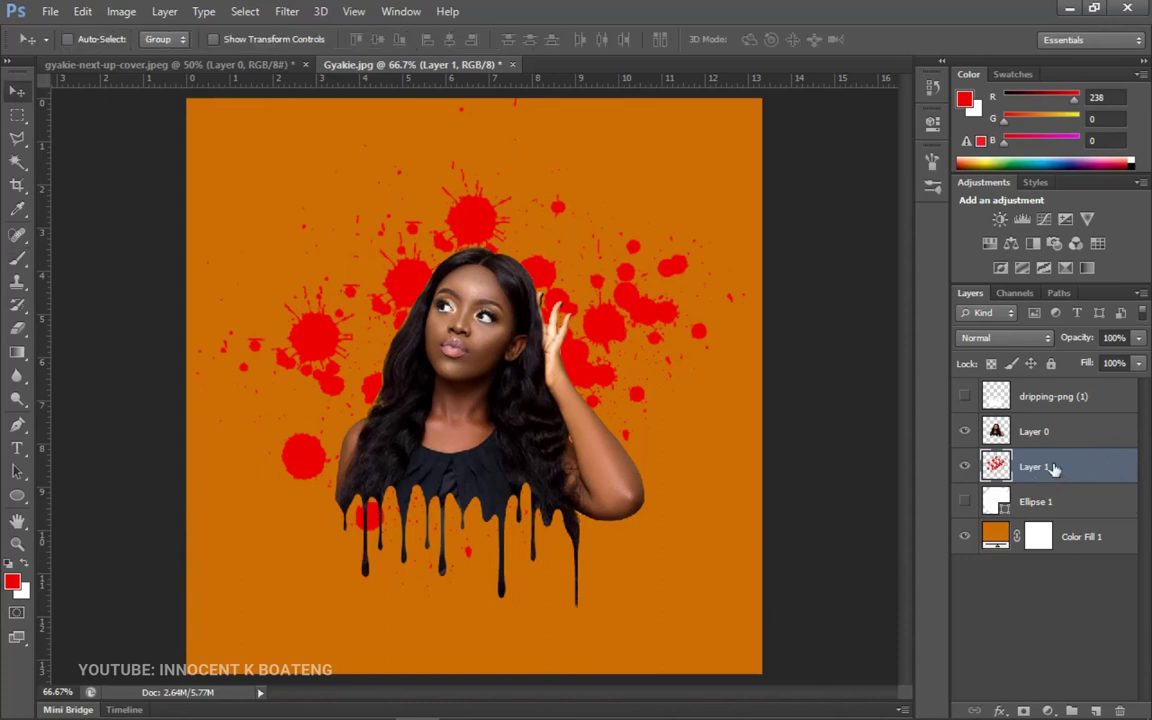
{"action": "key", "text": "ctrl+u"}
{"action": "left_click_drag", "start_coordinate": [707, 147], "coordinate": [758, 152]}
{"action": "mouse_move", "coordinate": [821, 260]}
{"action": "left_mouse_down"}
{"action": "mouse_move", "coordinate": [860, 260]}
{"action": "mouse_move", "coordinate": [790, 266]}
{"action": "mouse_move", "coordinate": [829, 268]}
{"action": "left_mouse_up"}
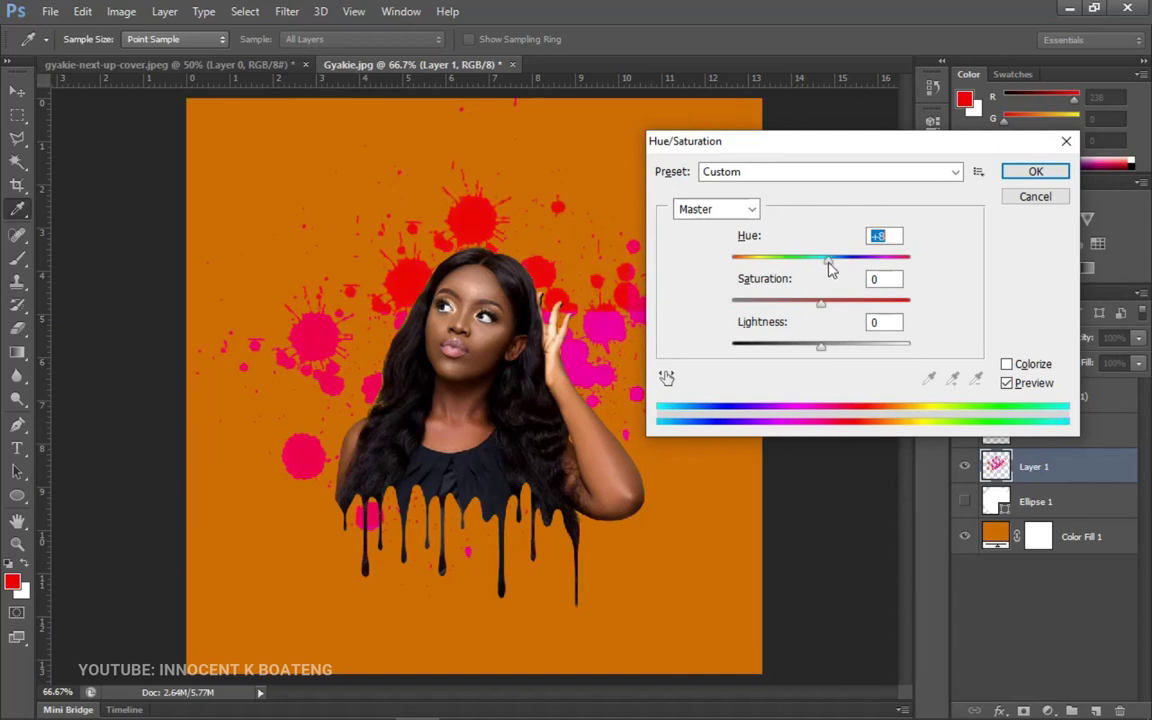
{"action": "key", "text": "Return"}
{"action": "key", "text": "v"}
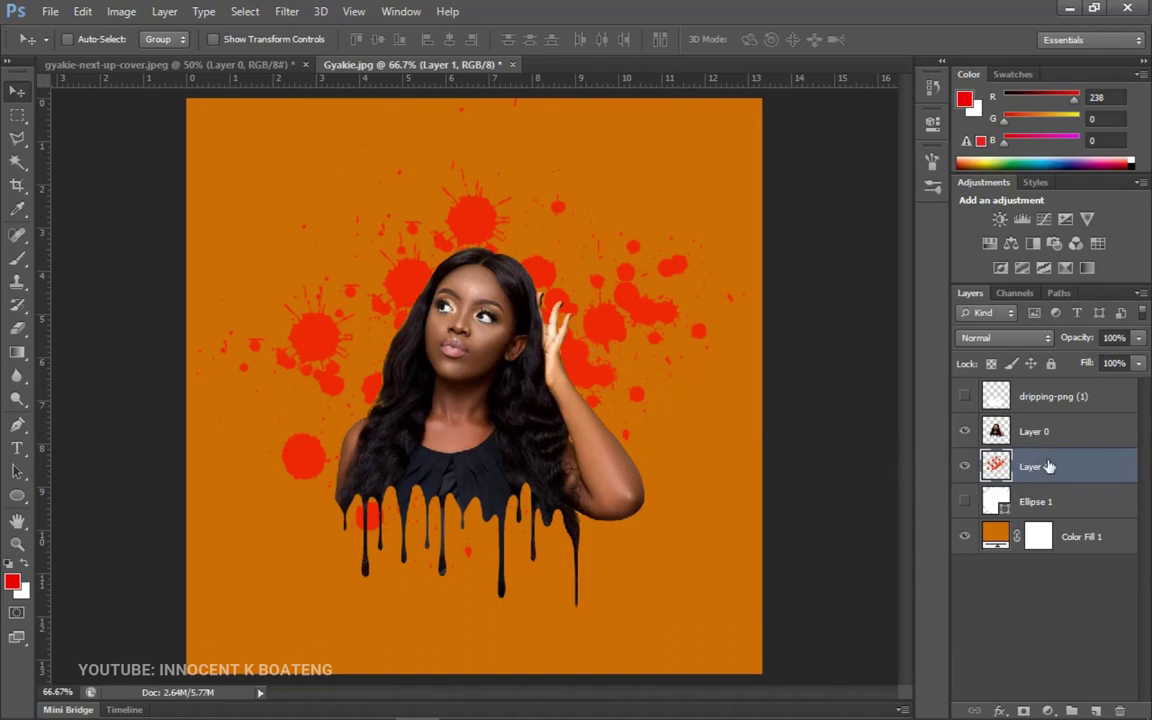
Hide the splatters, show the white circle, zoom to 50%, and flip between the two documents
{"action": "left_click", "coordinate": [965, 466]}
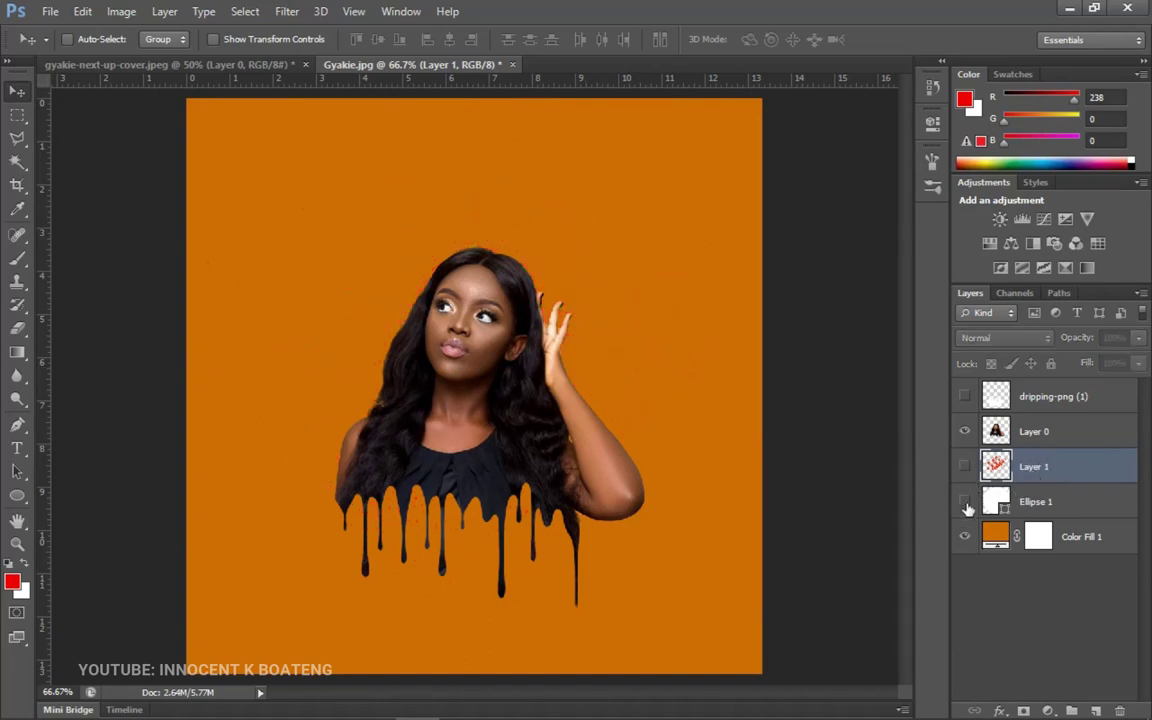
{"action": "left_click", "coordinate": [965, 501]}
{"action": "key", "text": "z"}
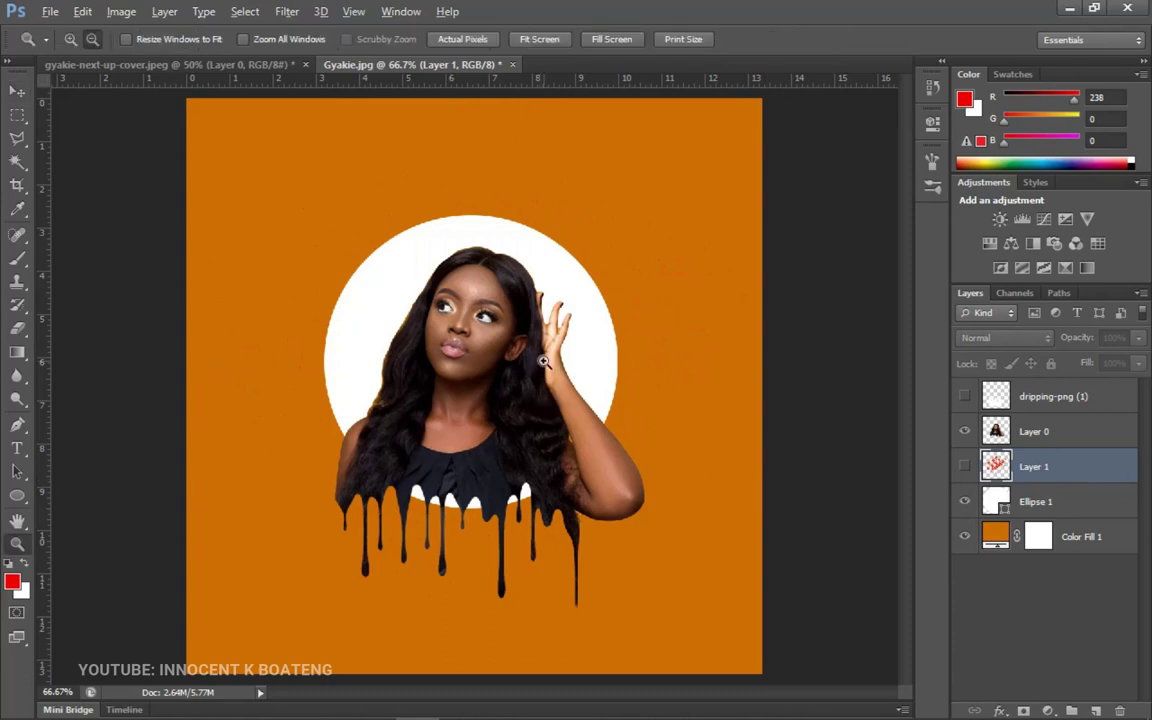
{"action": "left_click", "coordinate": [544, 362], "text": "alt"}
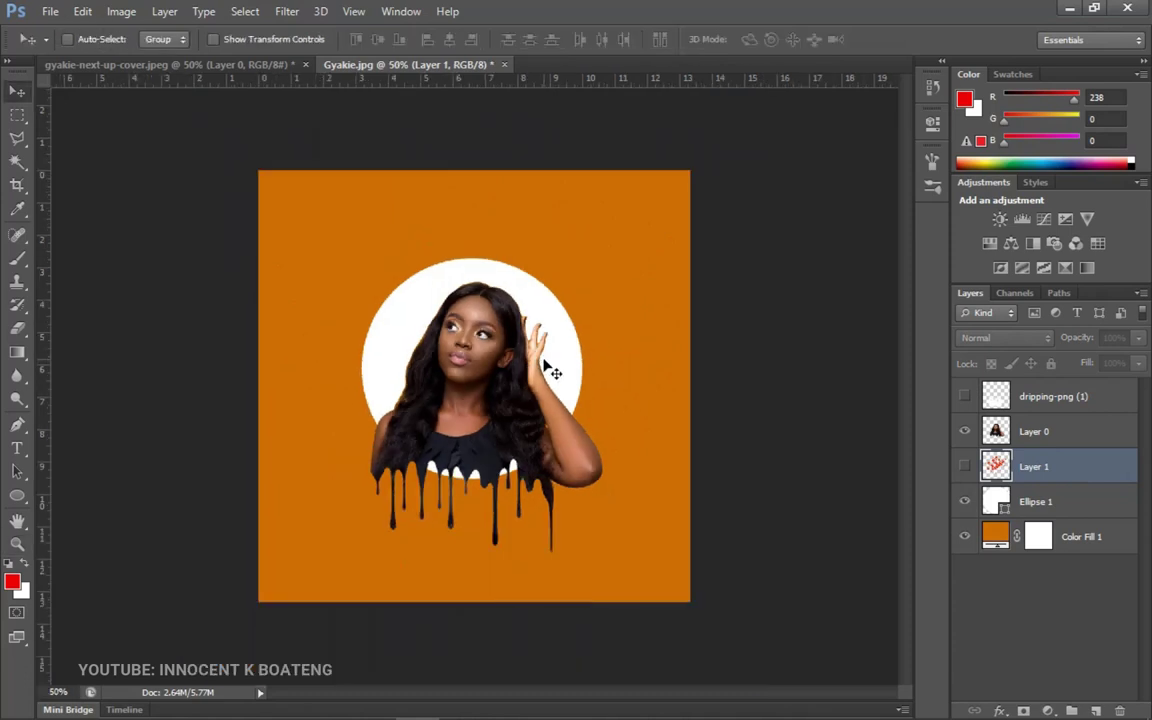
{"action": "key", "text": "ctrl+Tab"}
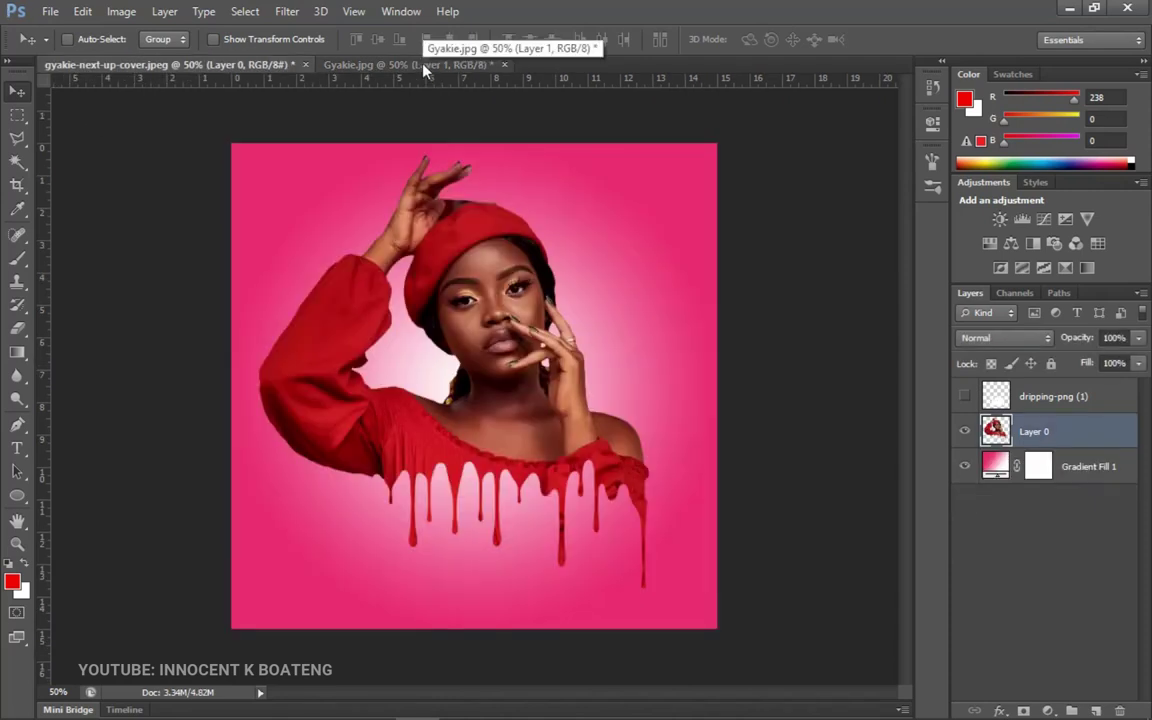
{"action": "left_click", "coordinate": [424, 66]}
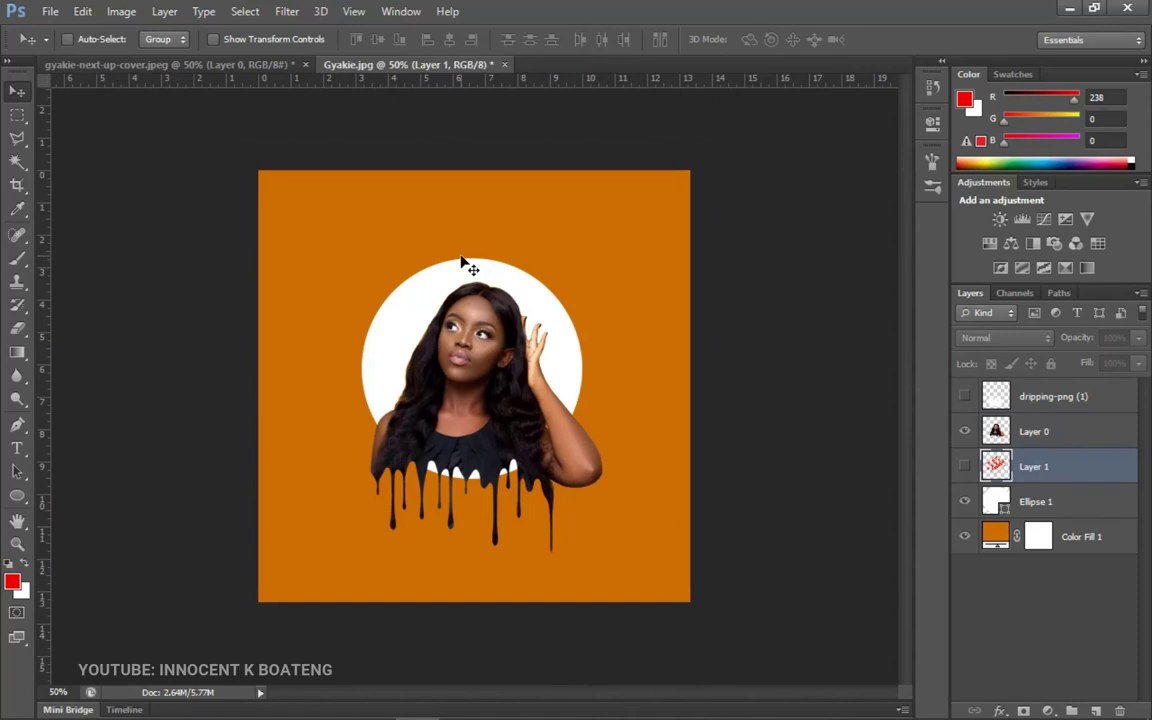